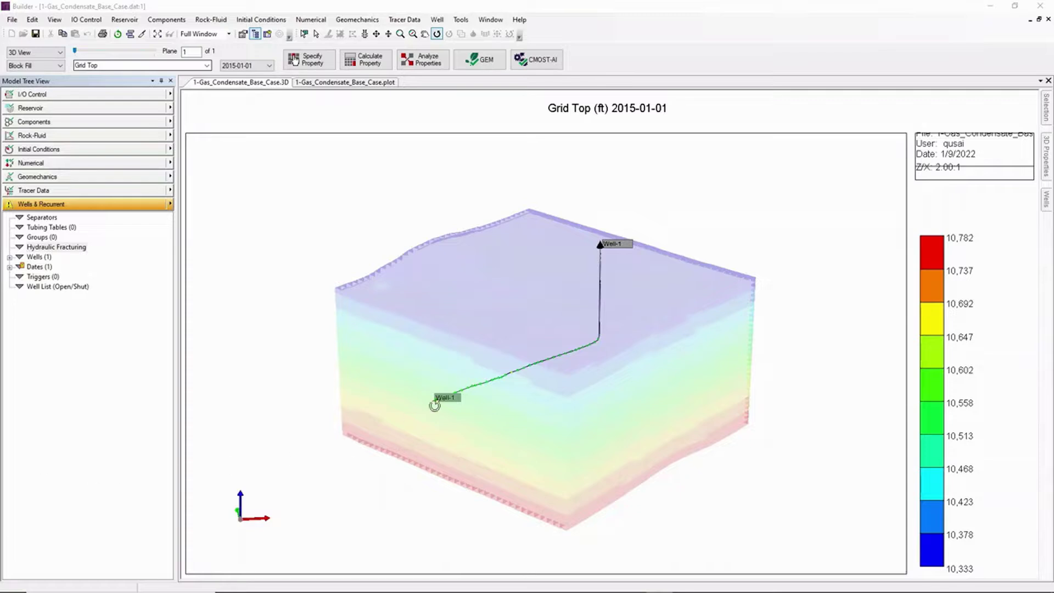
Orbit the 3D grid to view Well-1's vertical and horizontal sections from different sides
drag(497, 381, 430, 357)
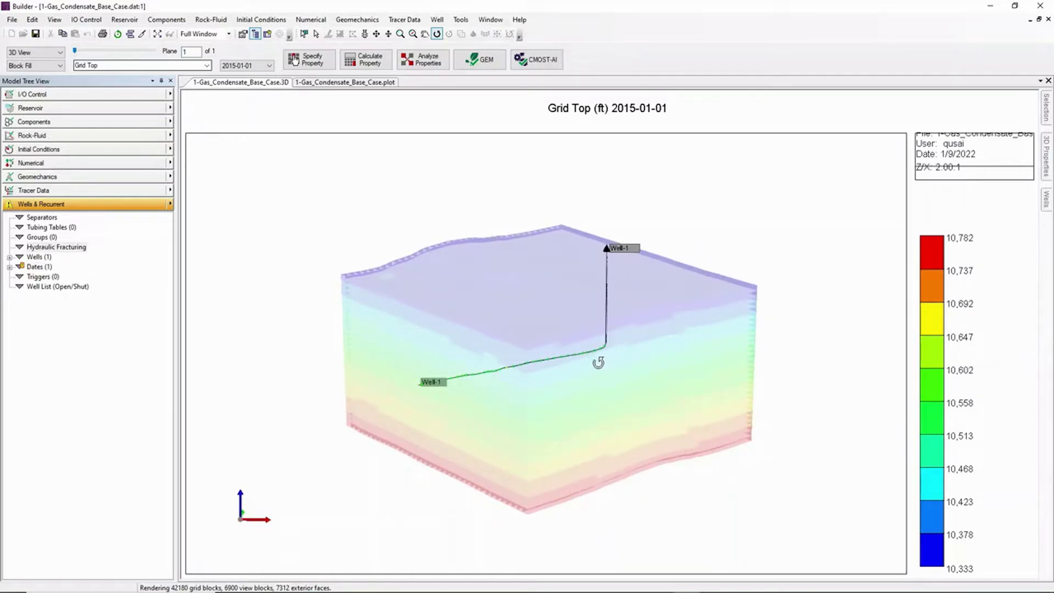
drag(614, 353, 544, 373)
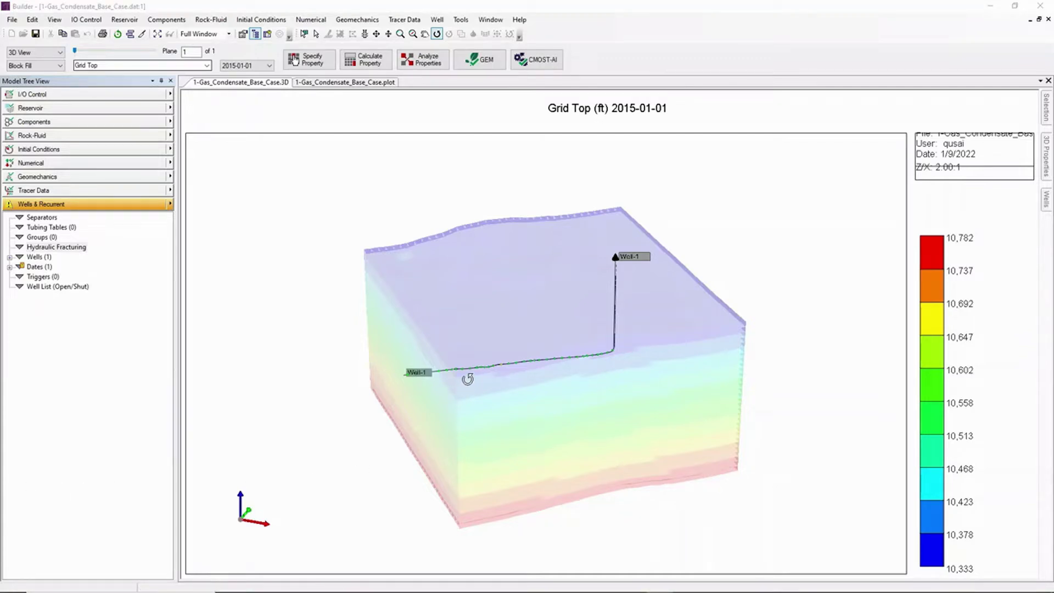
Open the Microseismic Data Manager from Tools and start a new microseismic import
click(462, 20)
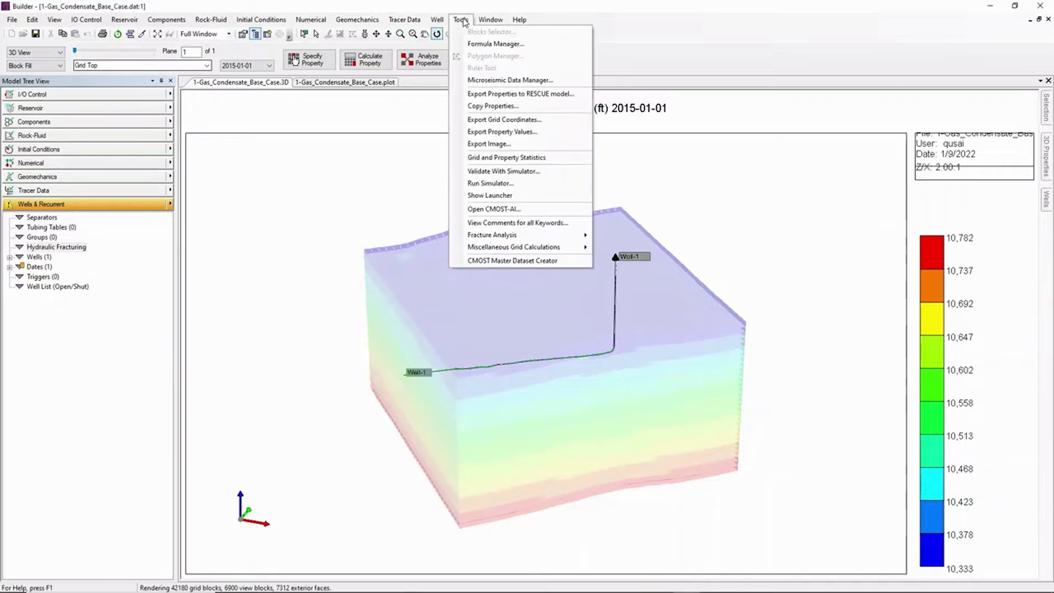
click(483, 81)
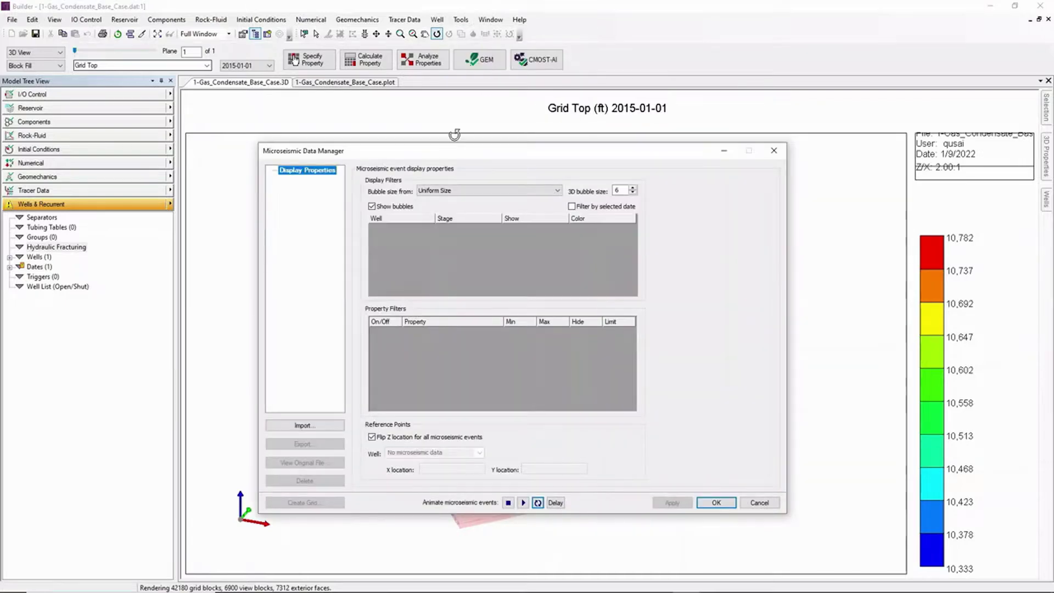
drag(449, 150, 472, 111)
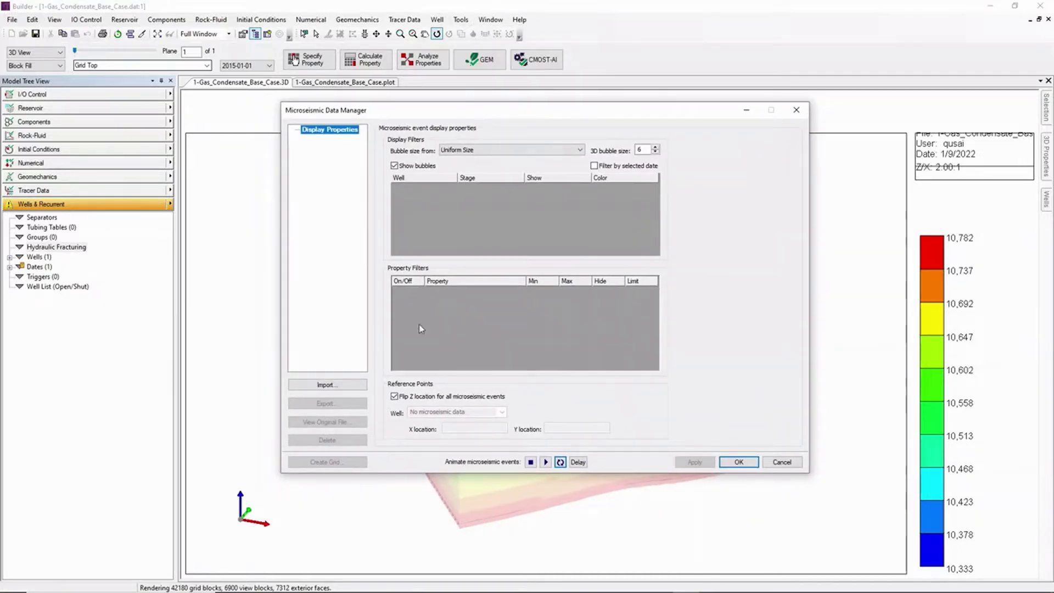
click(327, 385)
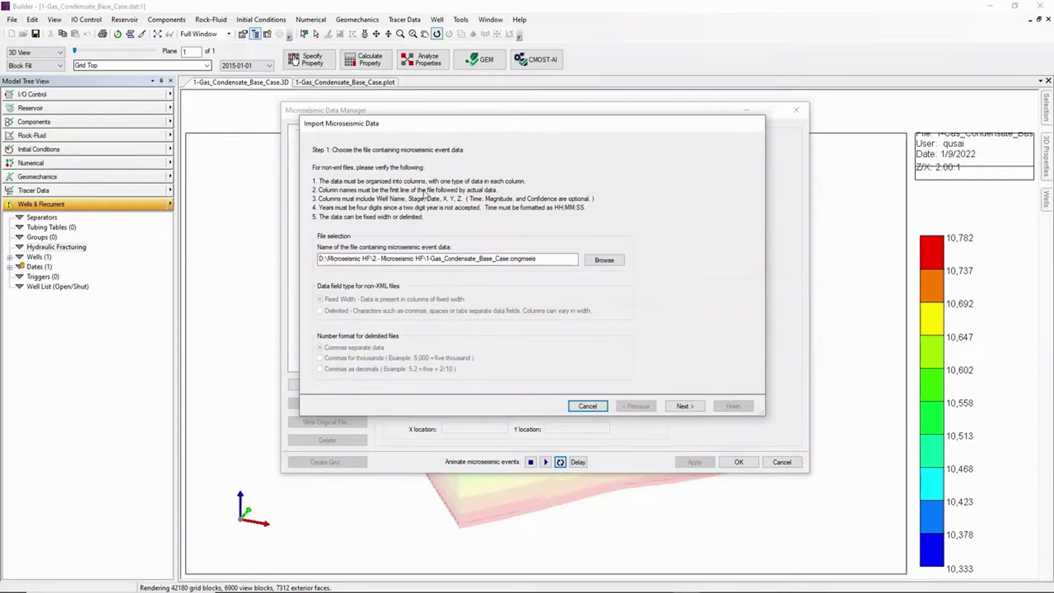
drag(466, 111, 466, 132)
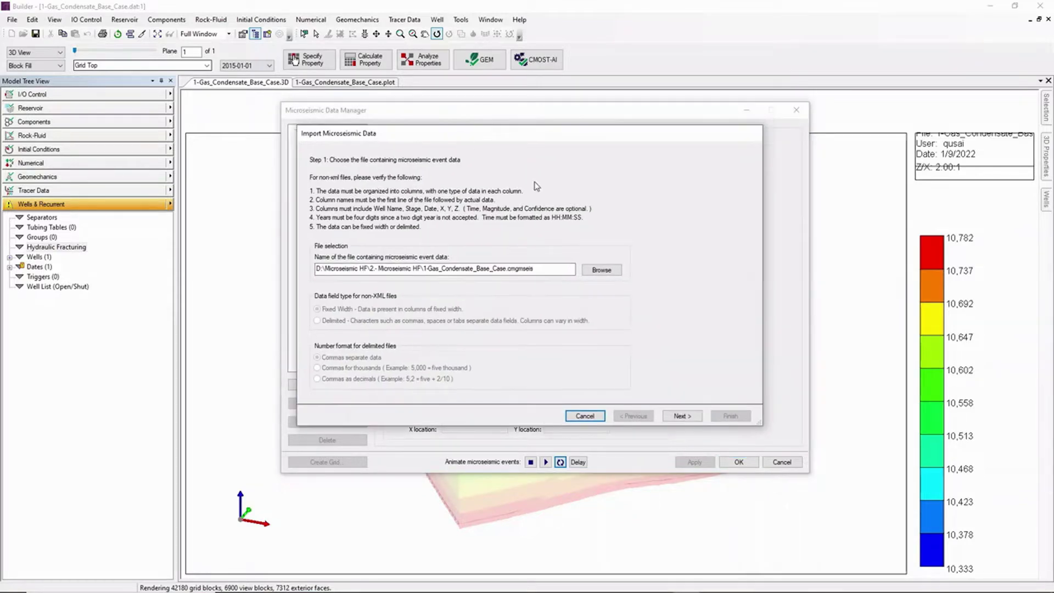
Choose 1-Gas_Condensate_Base_Case.cmgmseis as the microseismic event data file
click(602, 270)
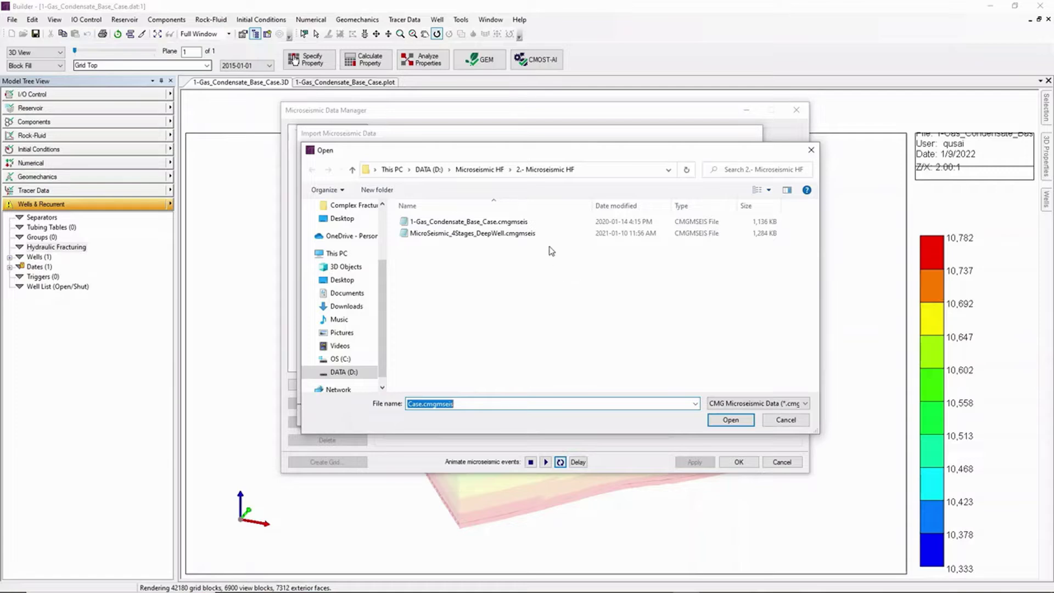
drag(560, 150, 541, 150)
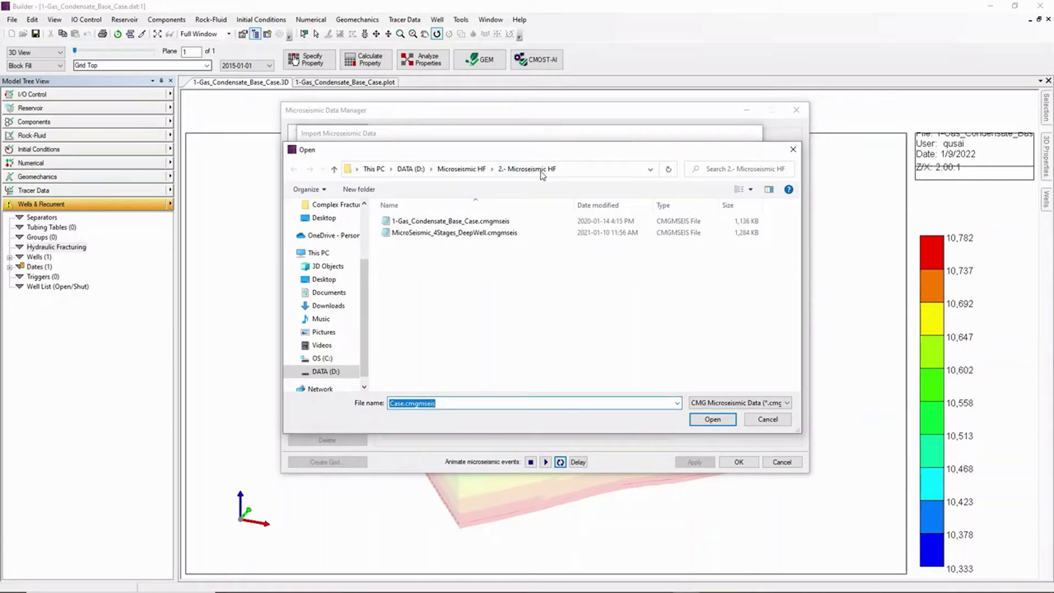
click(506, 225)
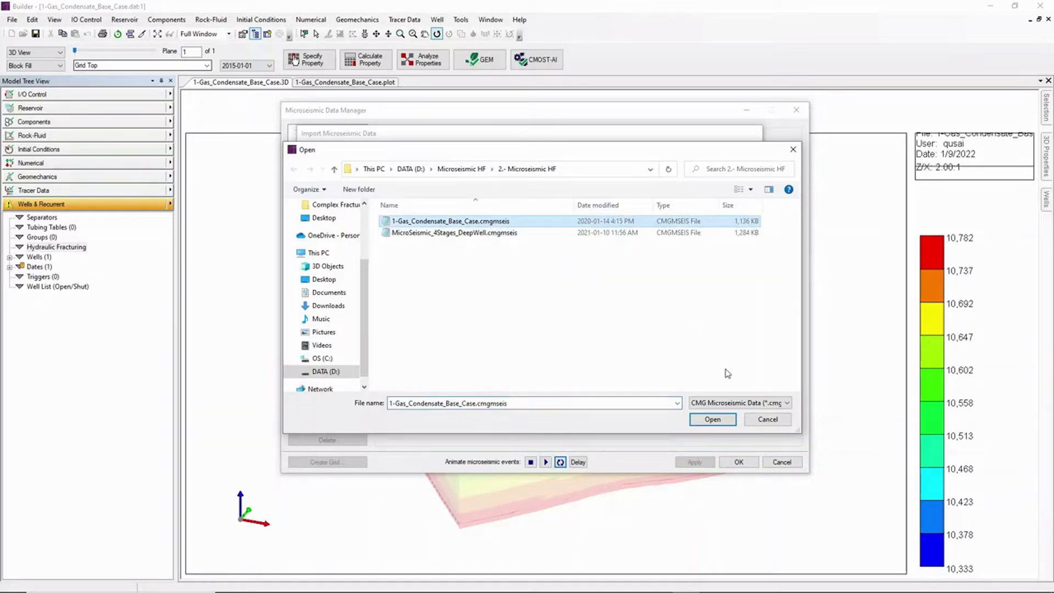
click(713, 420)
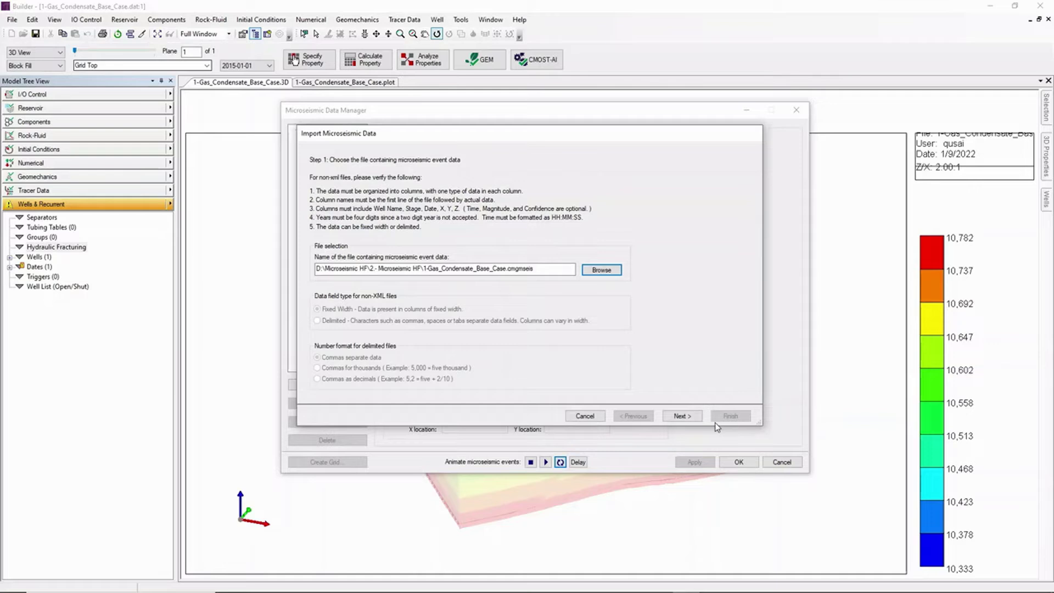
Review the Step 3 event column table and advance to Step 4 with Well-1 set to load
click(680, 416)
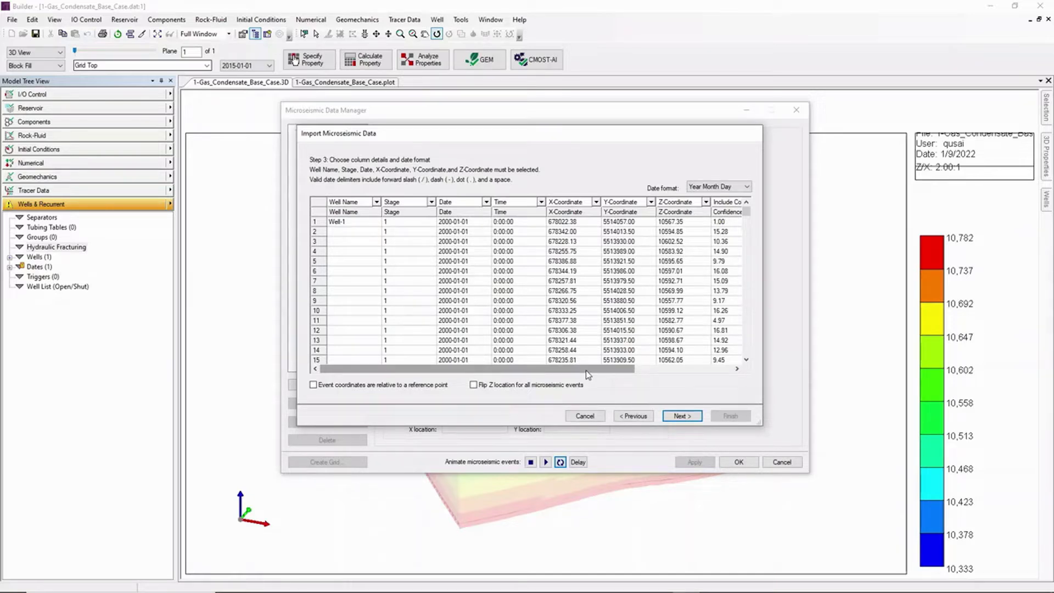
scroll(414, 243, down, 20)
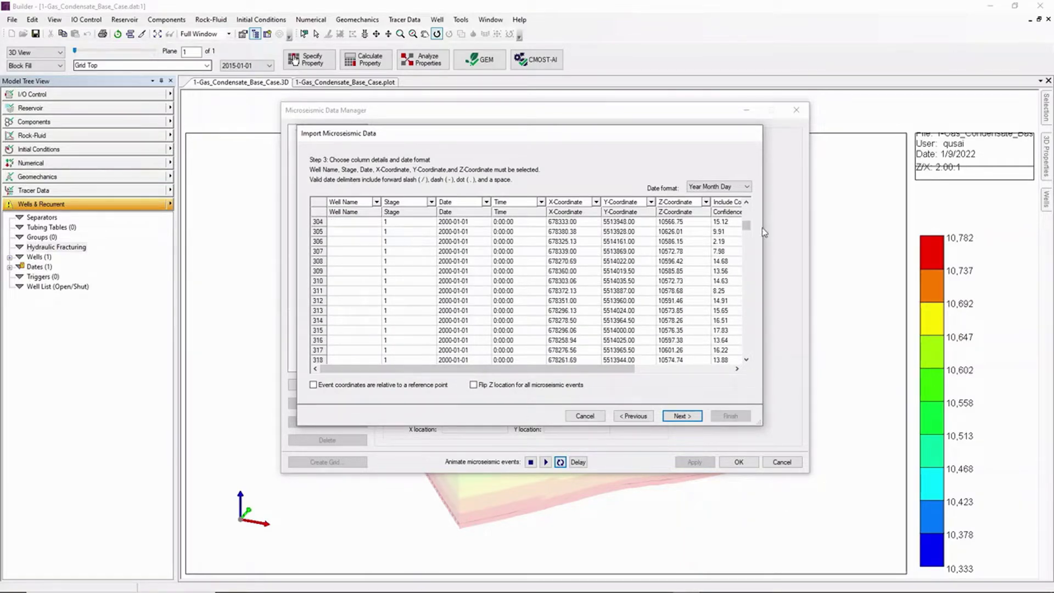
drag(747, 224, 744, 318)
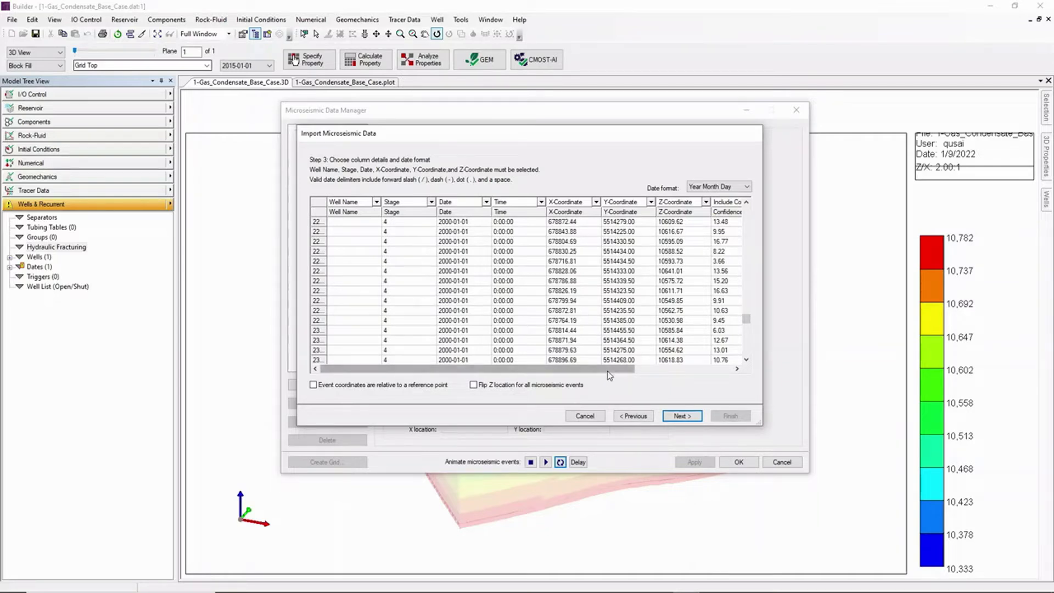
drag(613, 369, 706, 361)
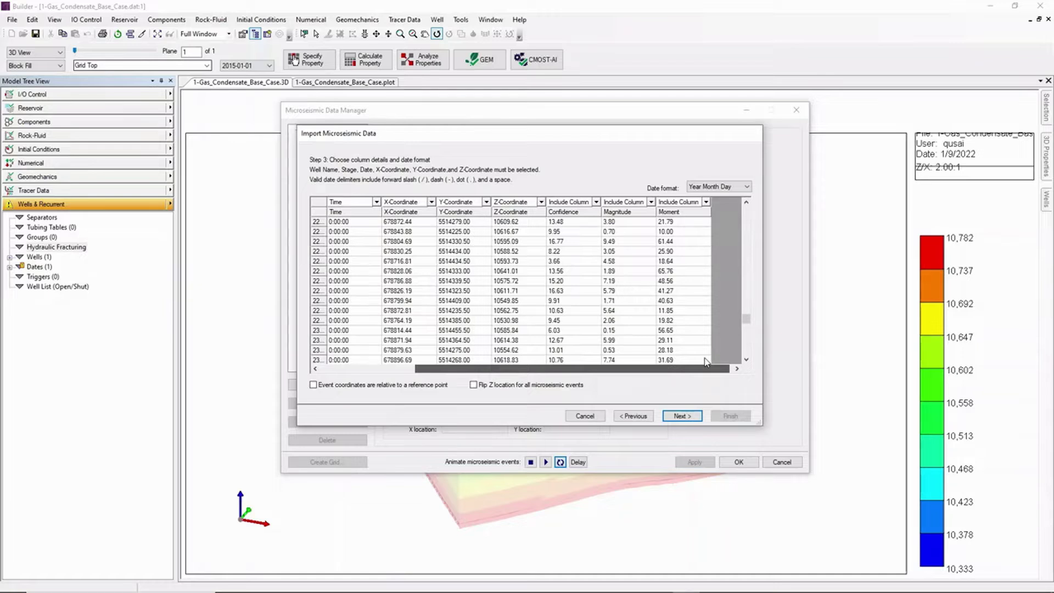
drag(706, 361, 681, 411)
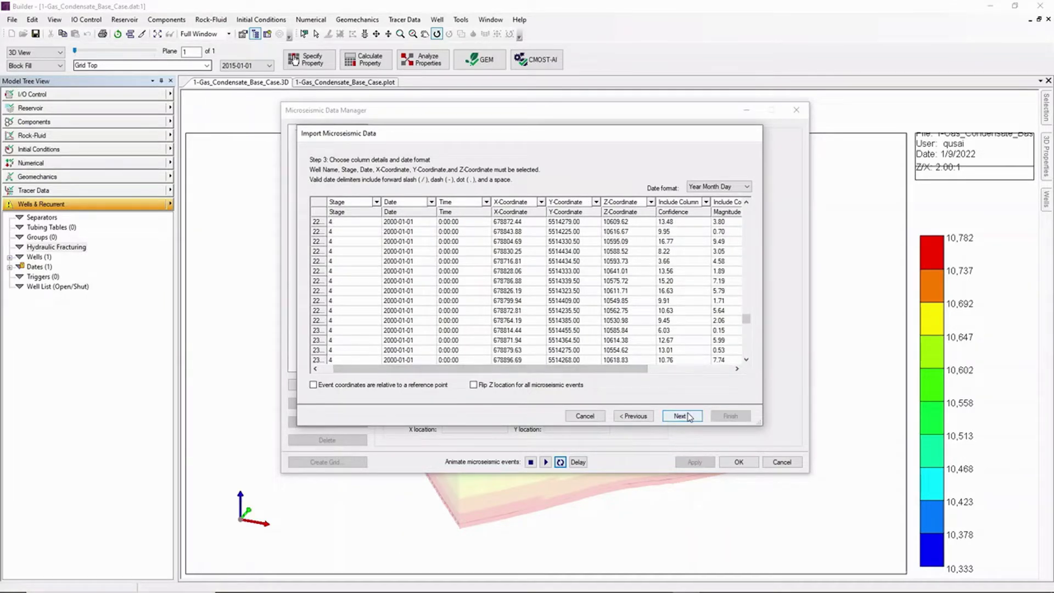
click(688, 417)
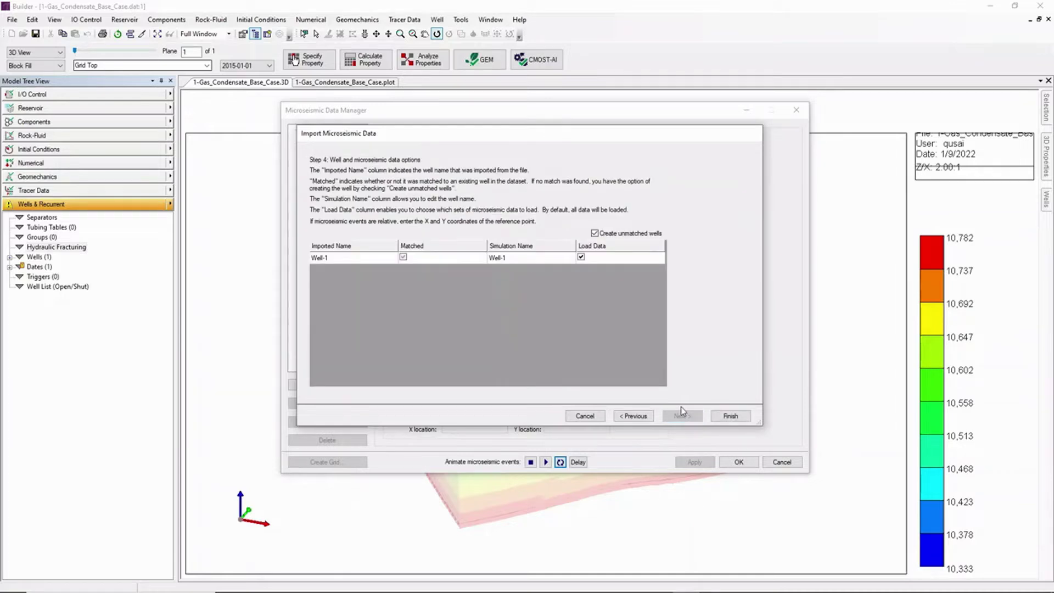
Finish the import, hide stage 1's red events and set the 3D bubble size to 9
click(729, 416)
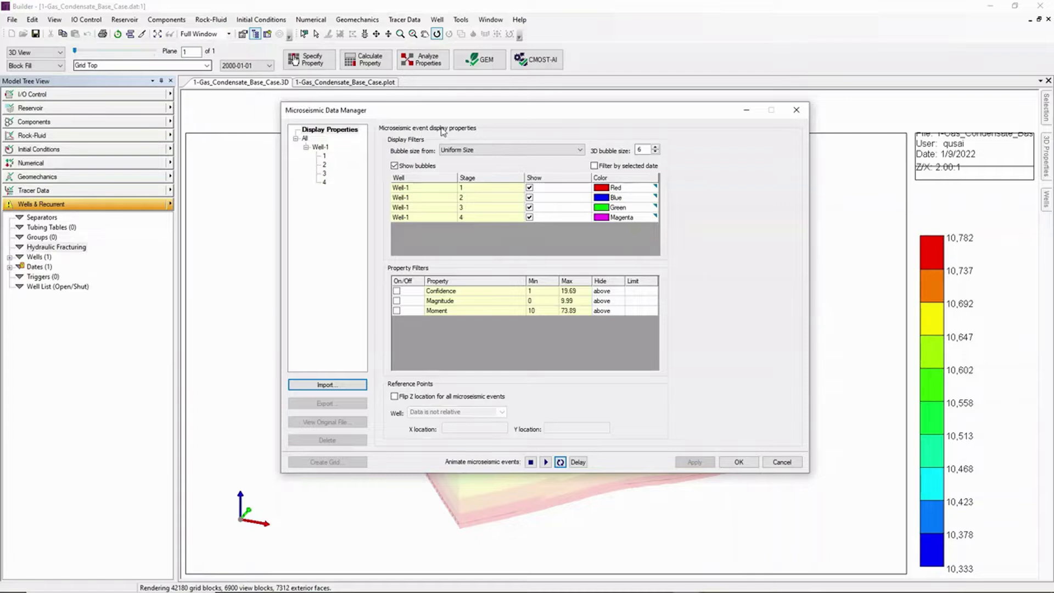
drag(461, 116, 833, 162)
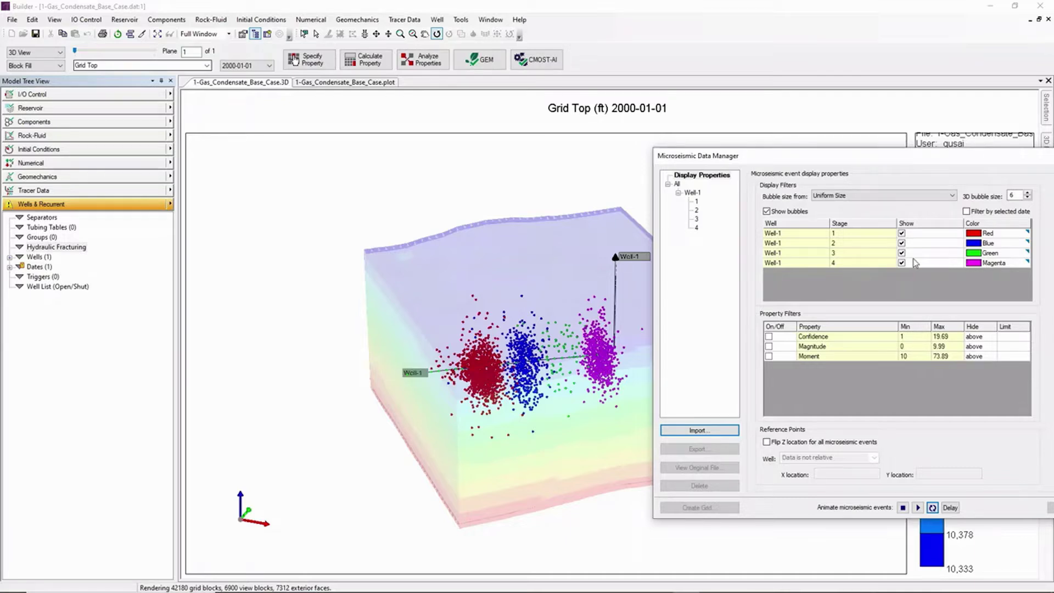
drag(912, 158, 886, 149)
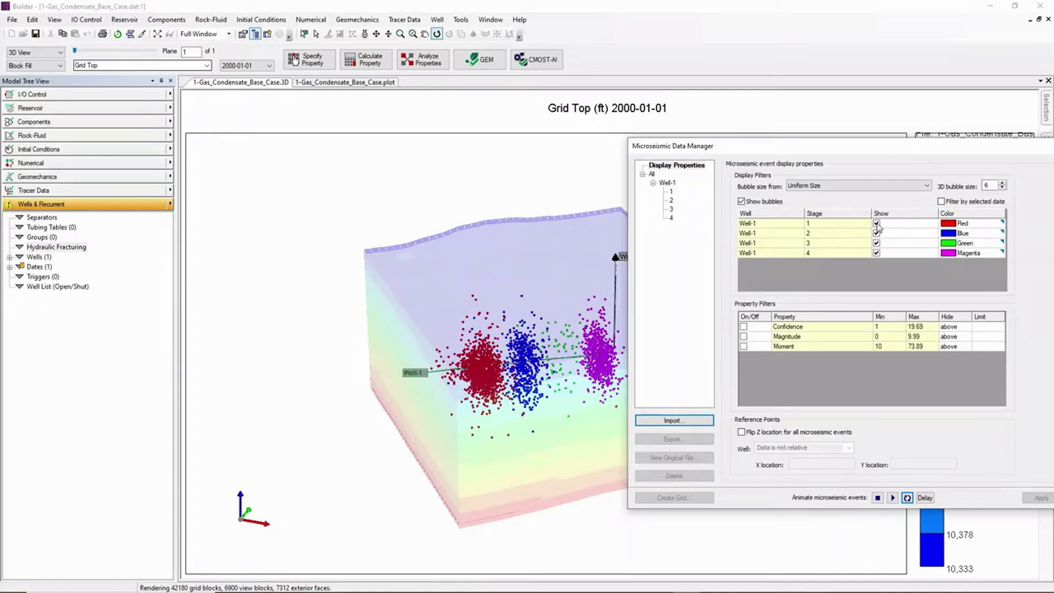
click(879, 228)
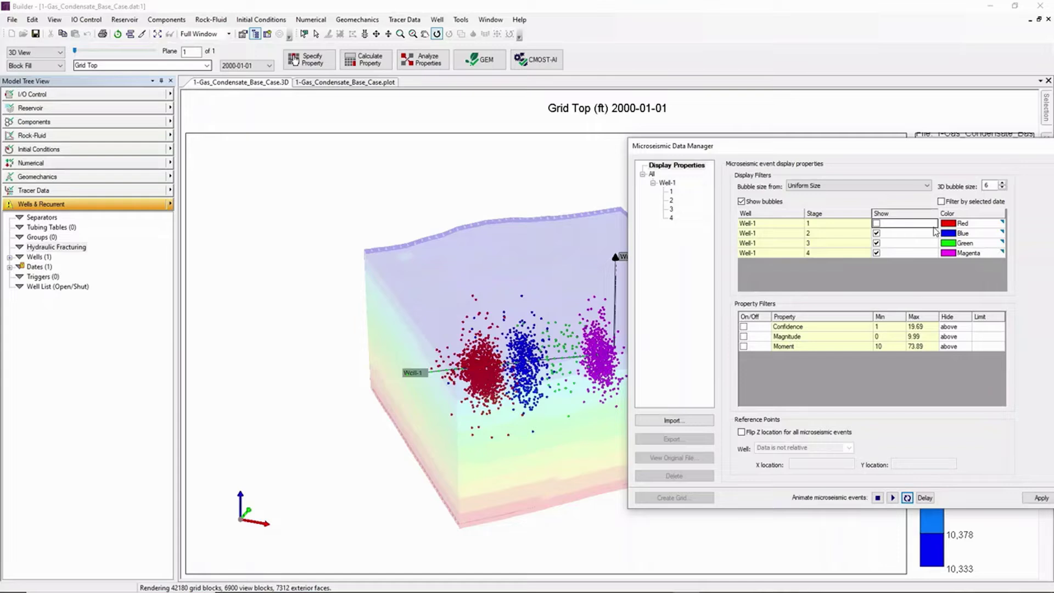
click(1039, 498)
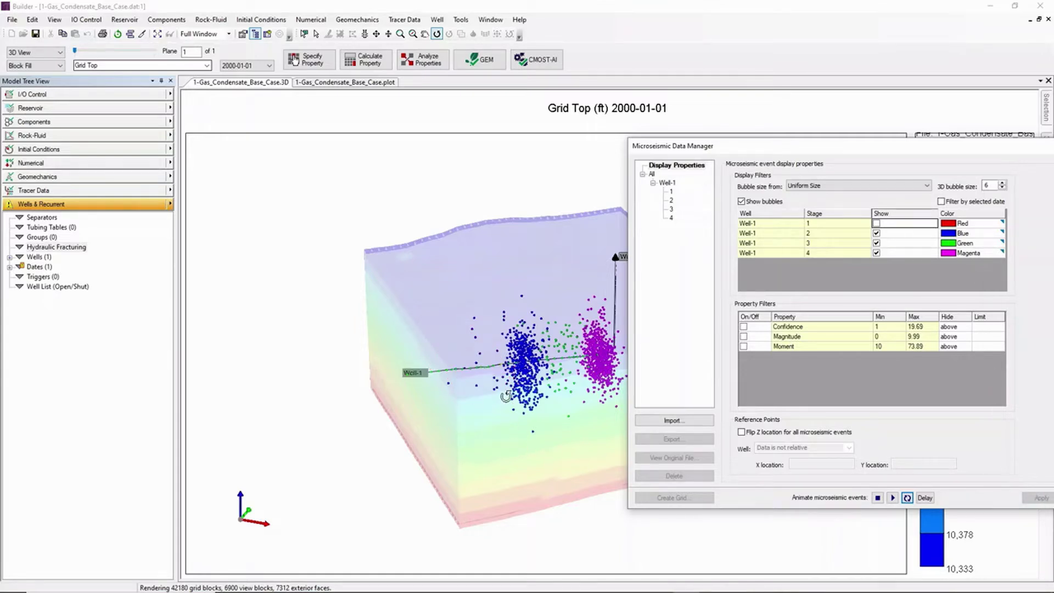
click(1002, 183)
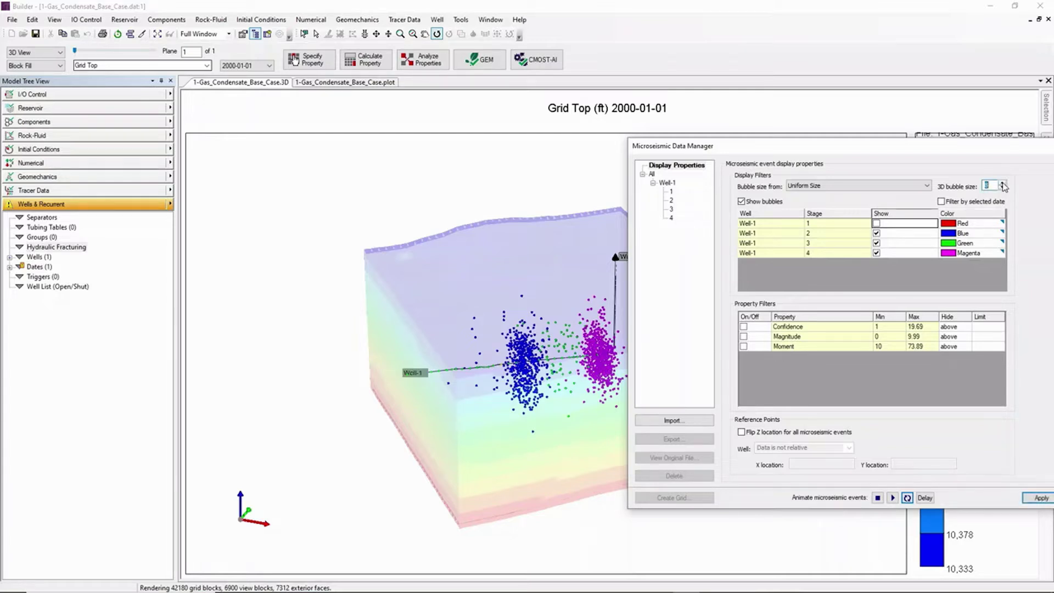
click(1039, 499)
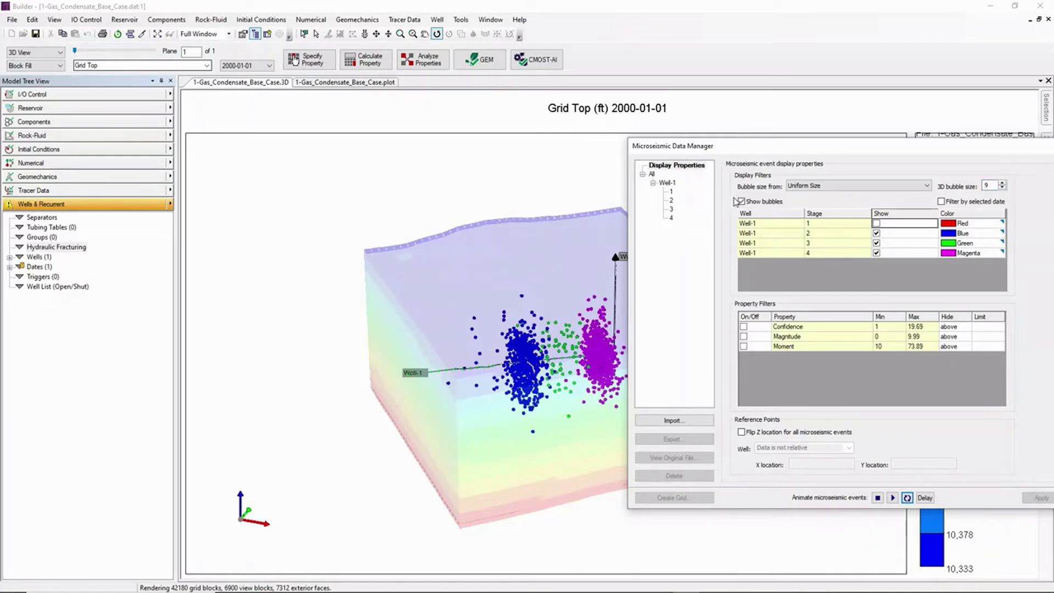
Turn on the Magnitude filter with a limit of 6 and apply it to the 3D events
drag(787, 149, 664, 136)
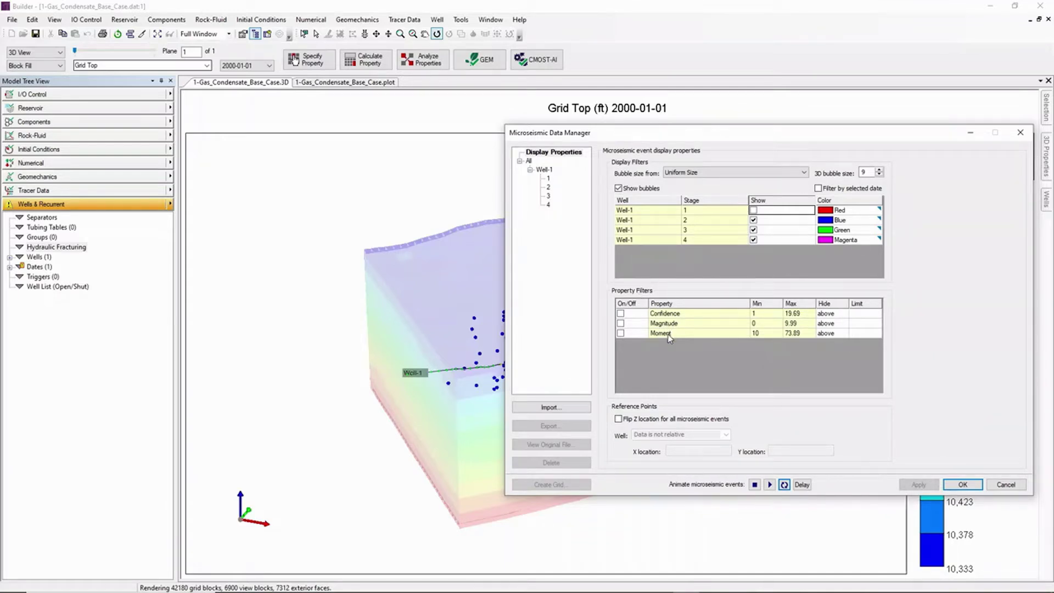
click(620, 323)
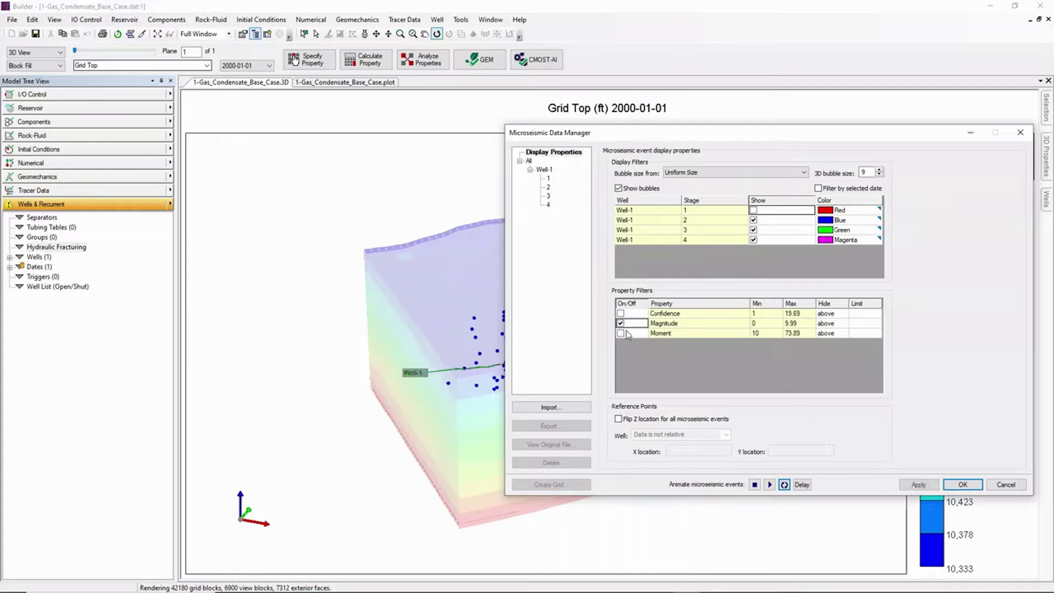
click(854, 325)
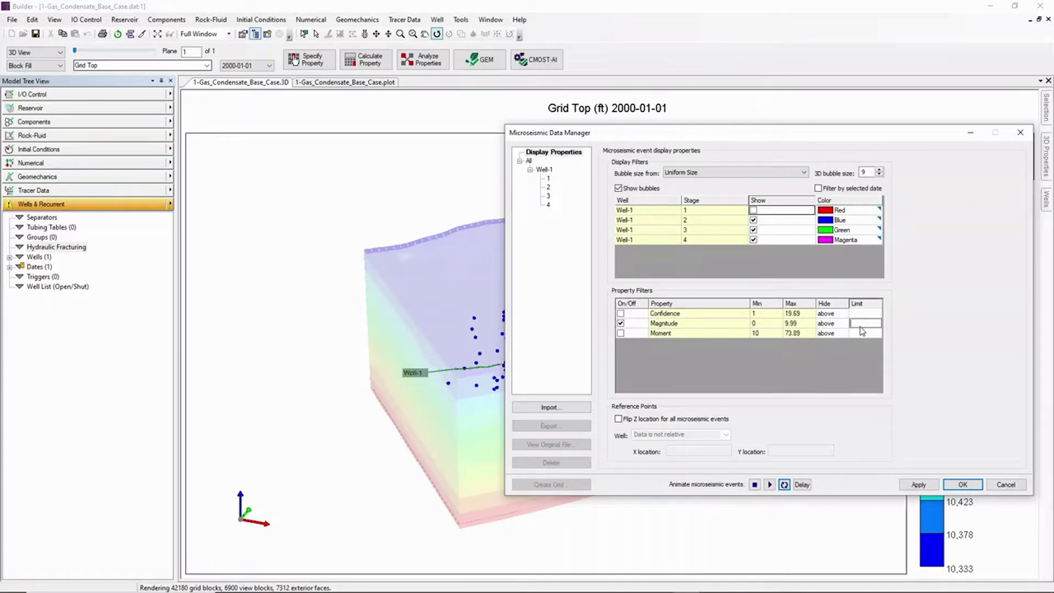
text(6)
drag(694, 139, 776, 160)
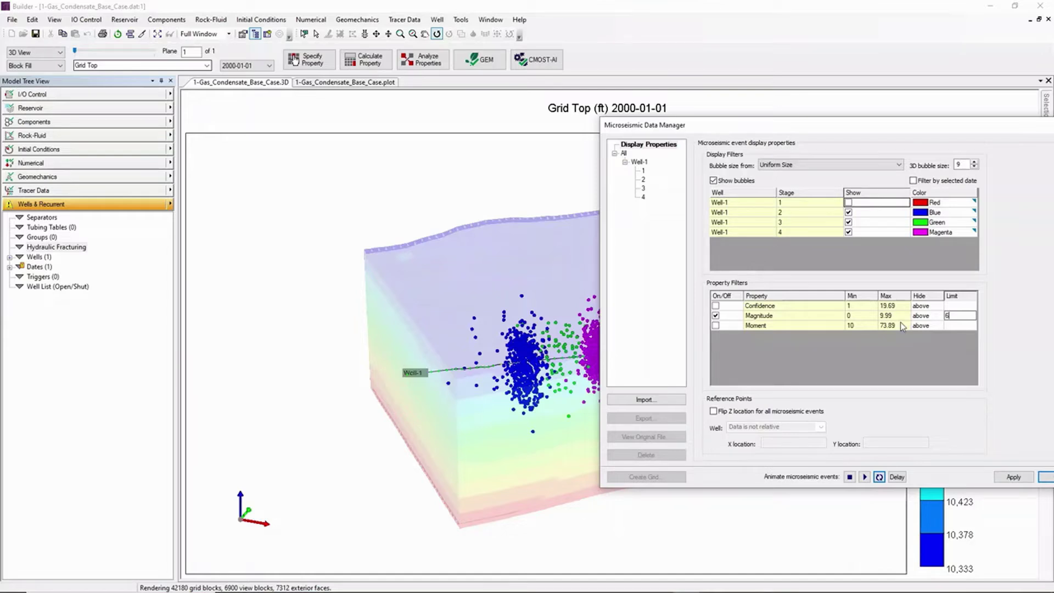
click(1020, 477)
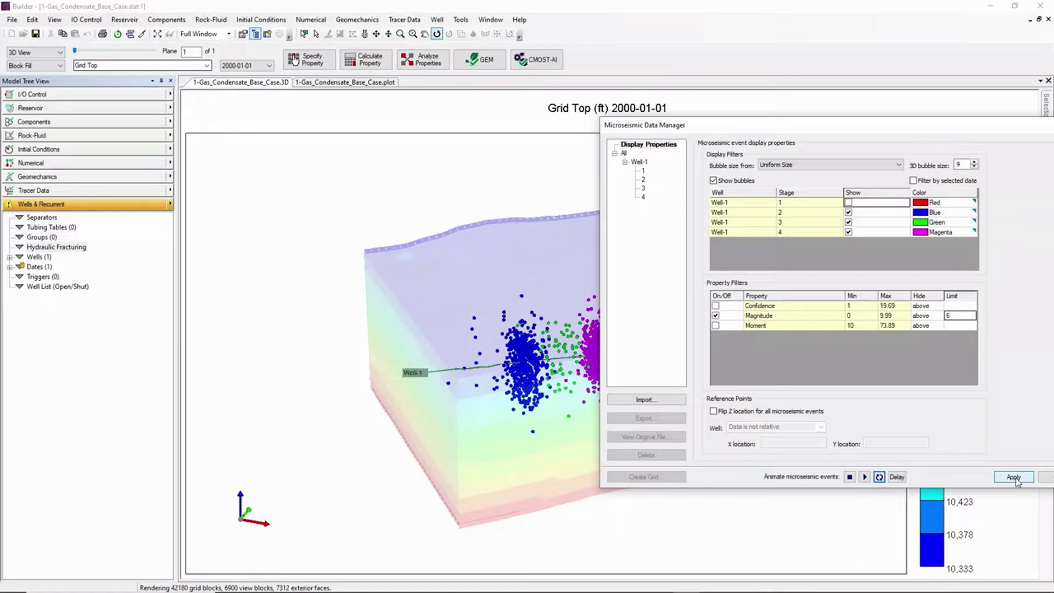
click(1014, 477)
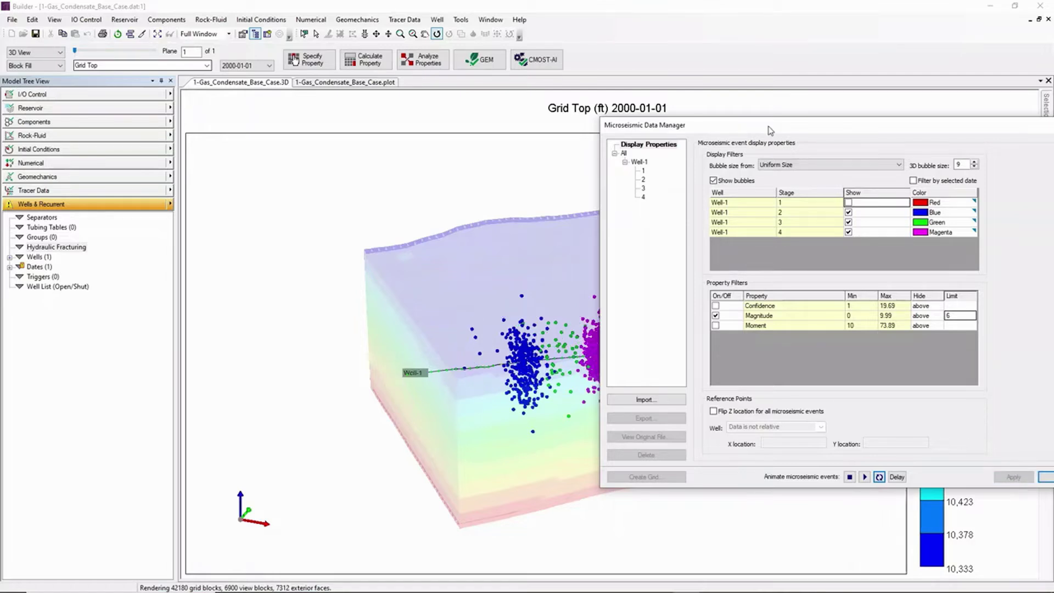
Show Well-1's stage 1 events again and accept the microseismic display settings
drag(770, 129, 860, 128)
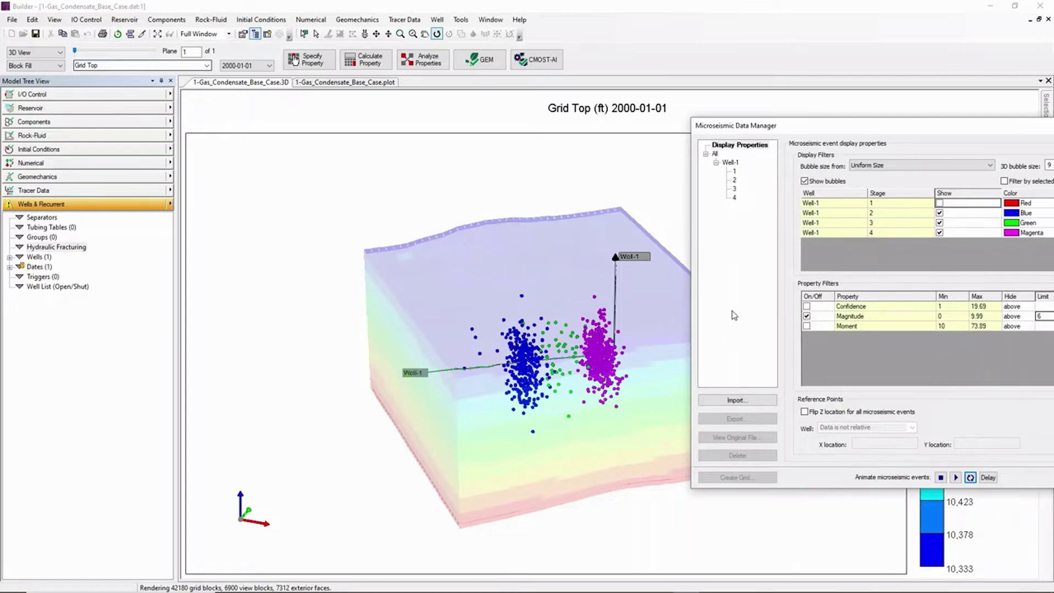
drag(854, 132, 519, 125)
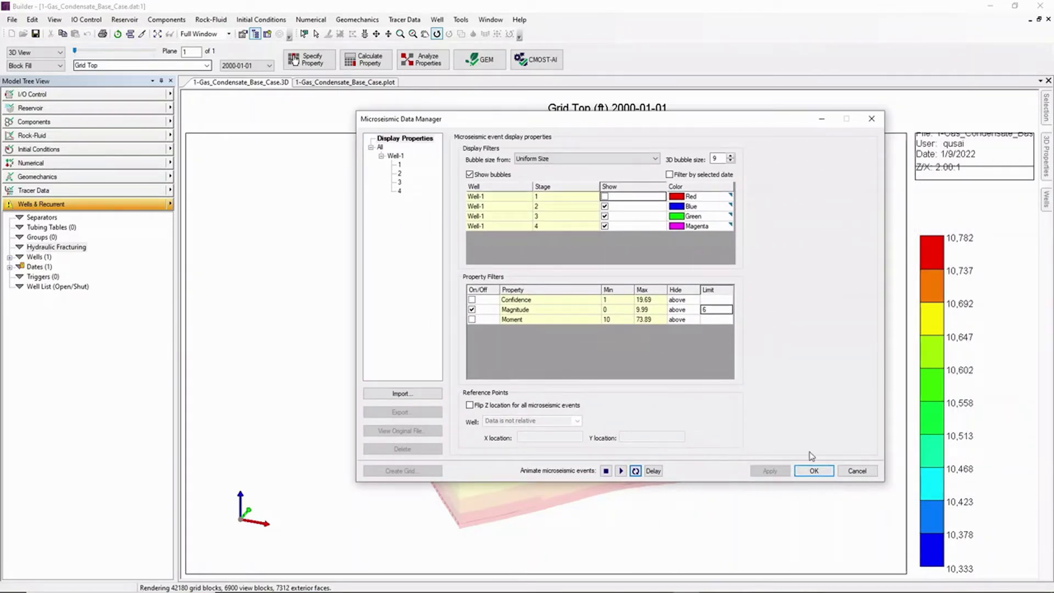
click(605, 197)
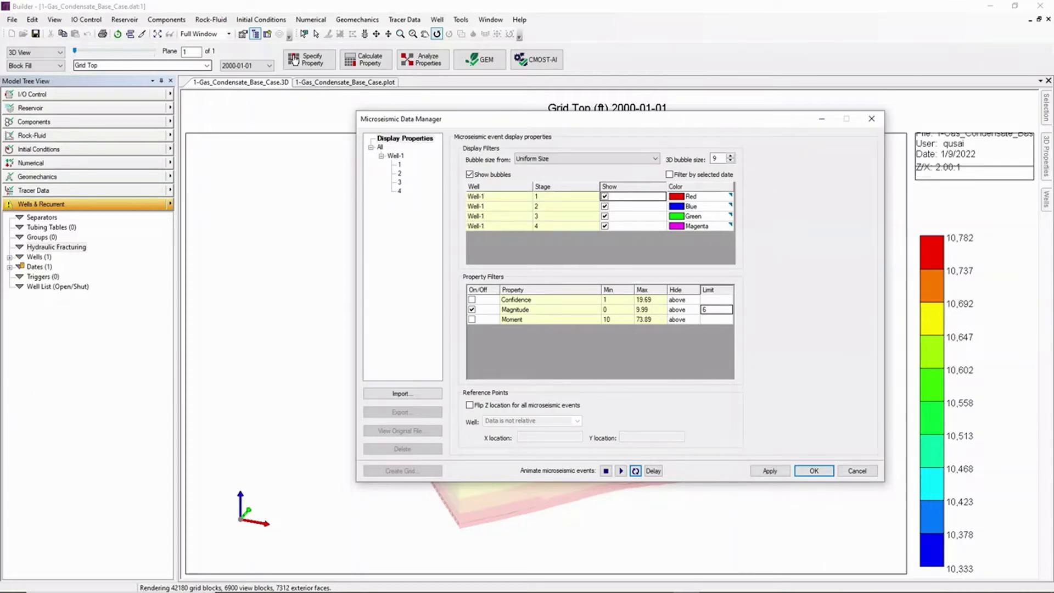
click(811, 473)
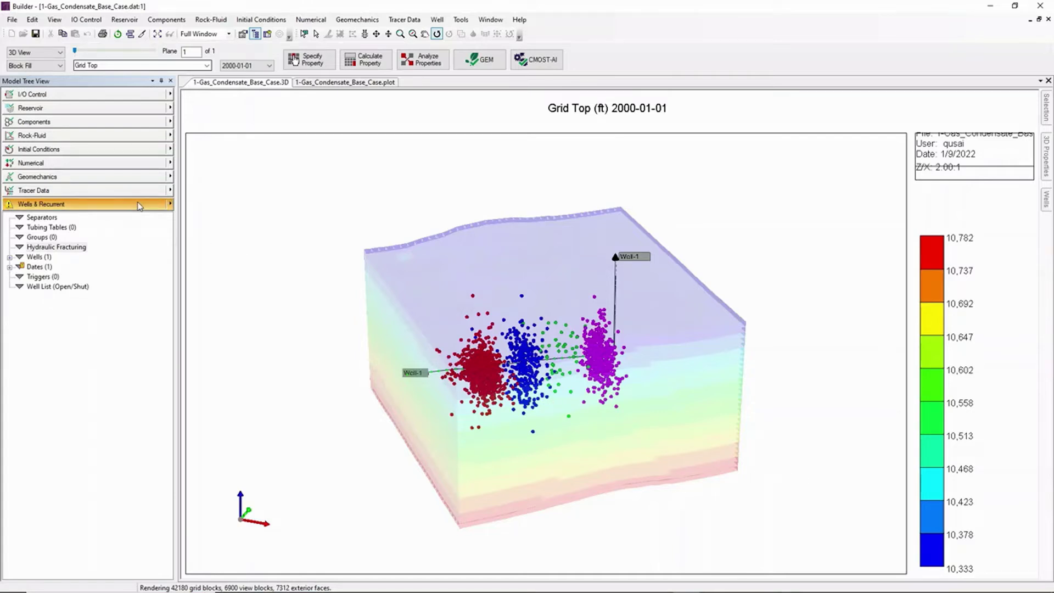
click(171, 205)
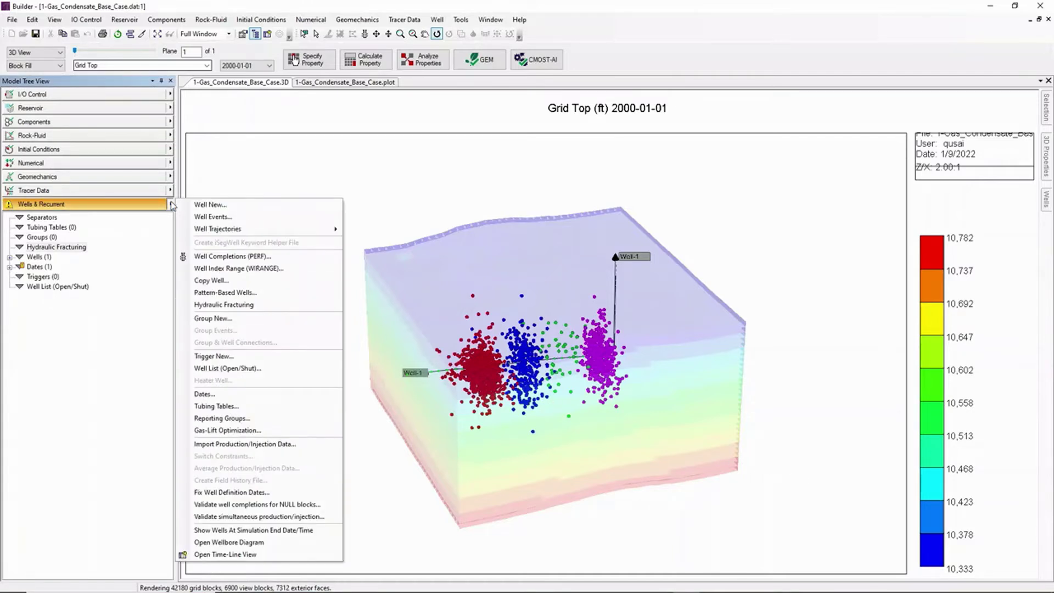
Add Complex Stage 1 under Well-1's 2015-01-01 date using microseismic stage Well-1 / 1 (472 blocks)
click(261, 305)
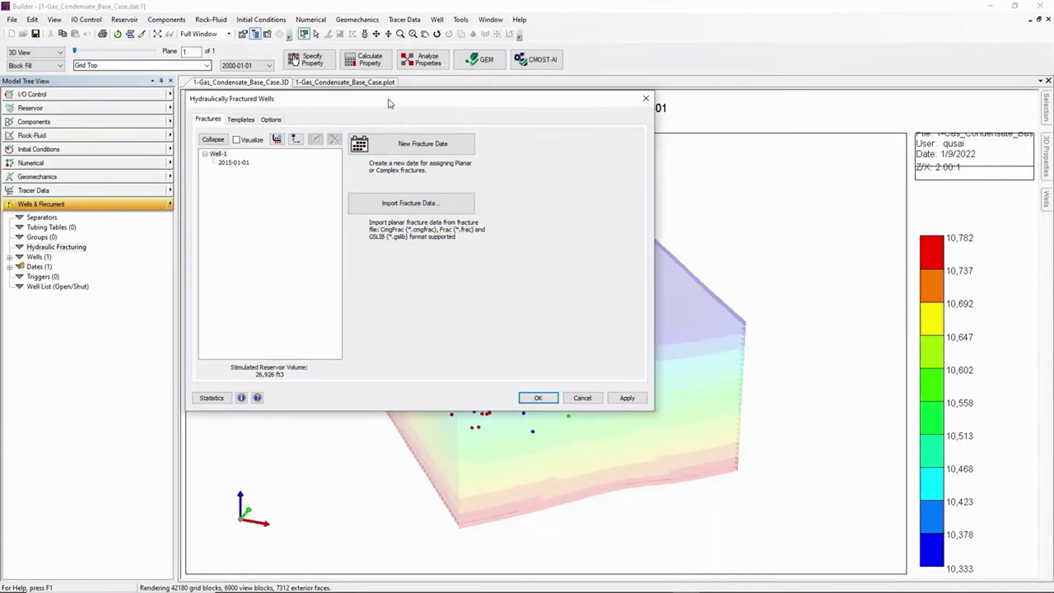
drag(390, 103, 521, 140)
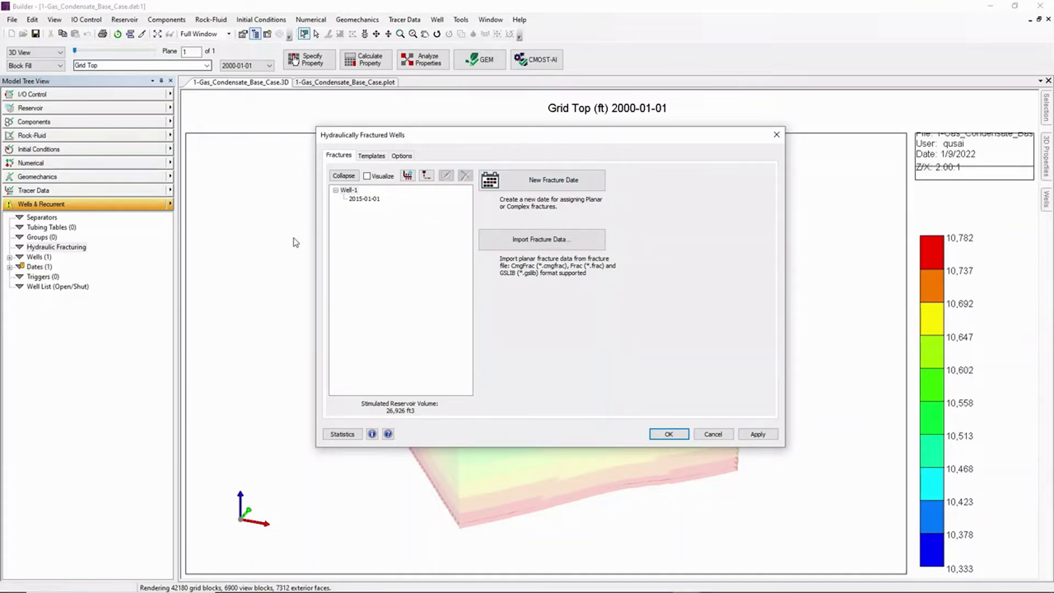
click(361, 200)
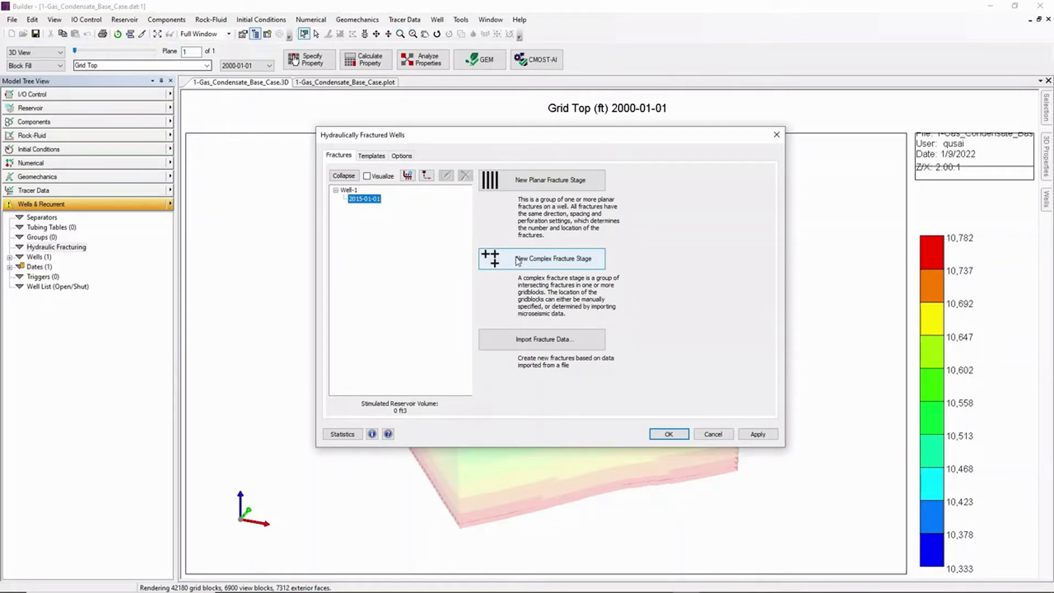
click(517, 260)
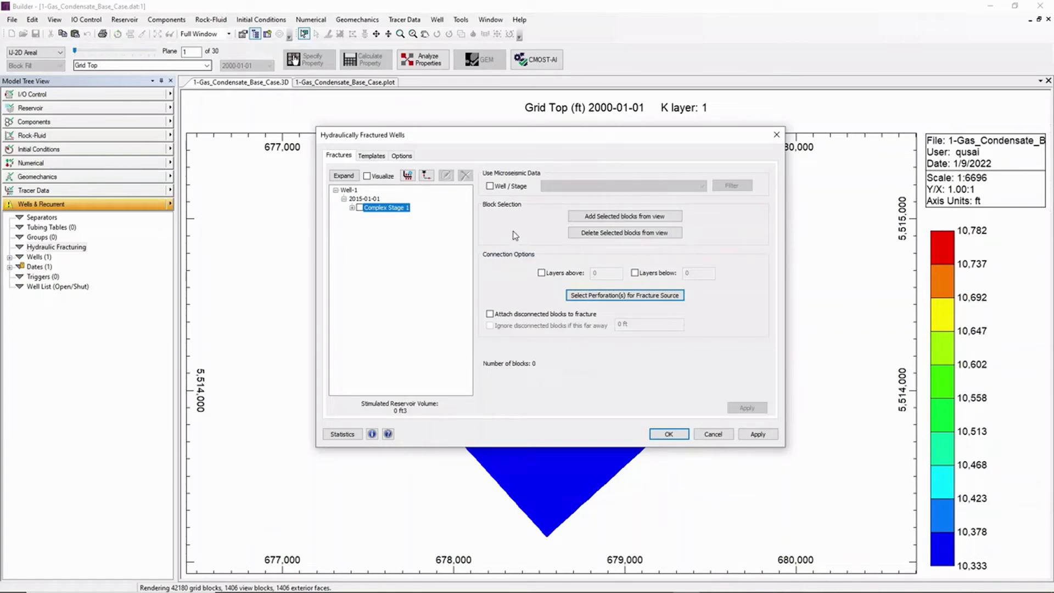
click(491, 186)
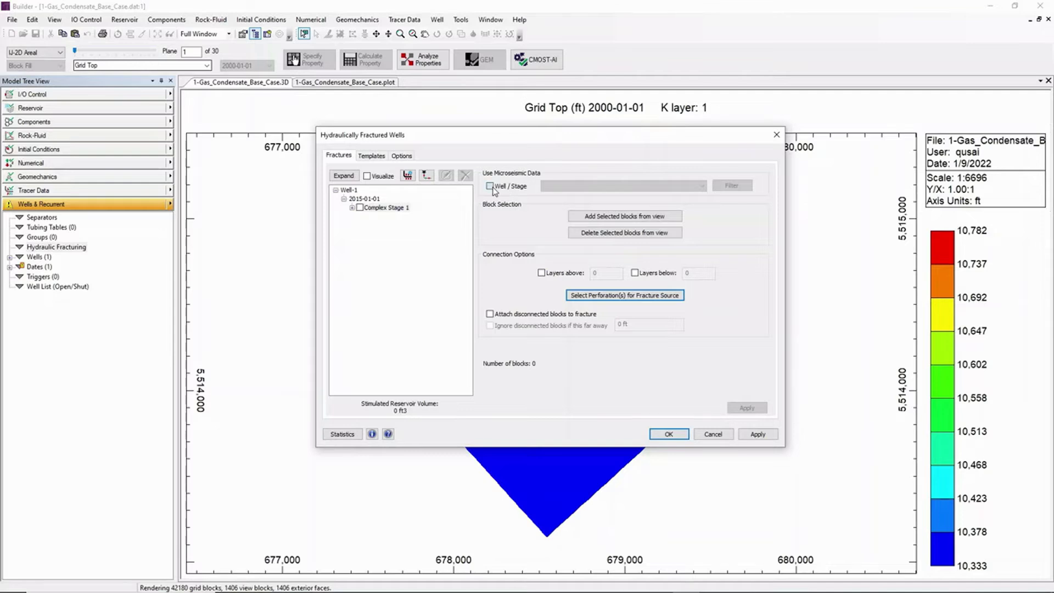
click(582, 186)
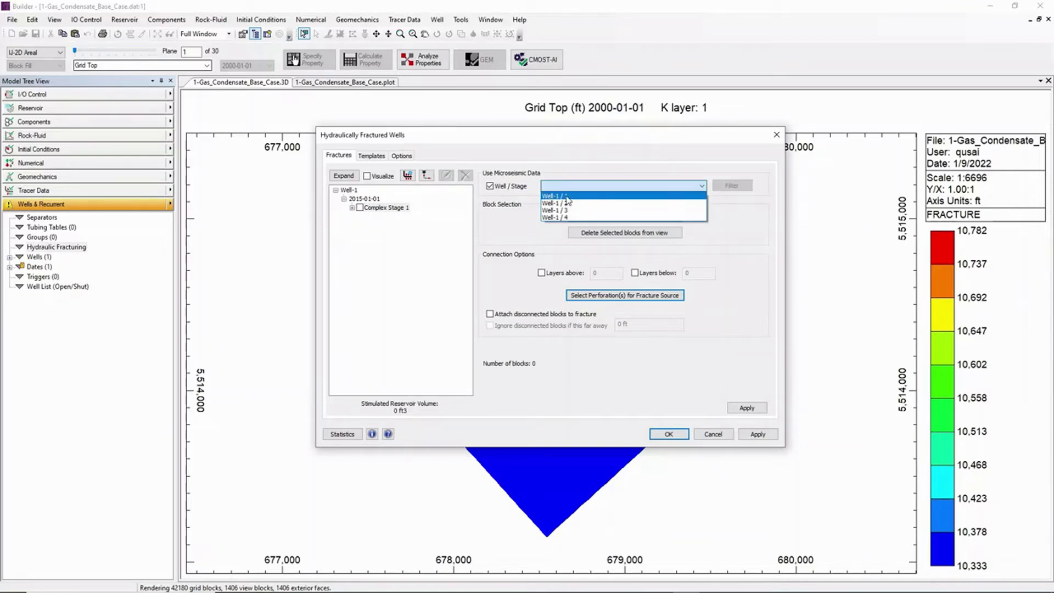
click(567, 200)
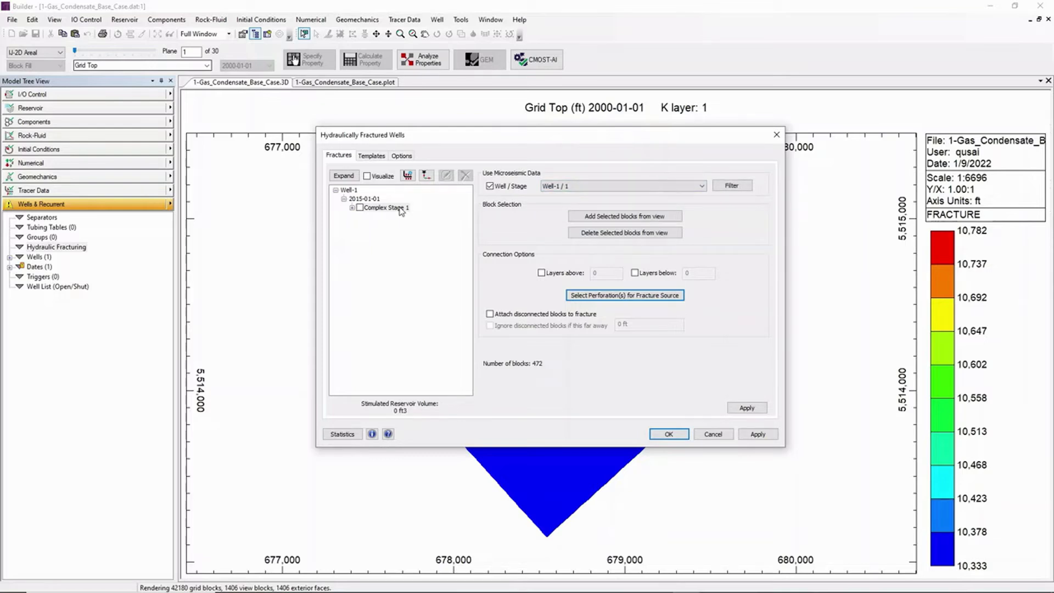
Filter Complex Stage 1's events to a Magnitude limit of 6, cutting blocks from 472 to 289
click(736, 188)
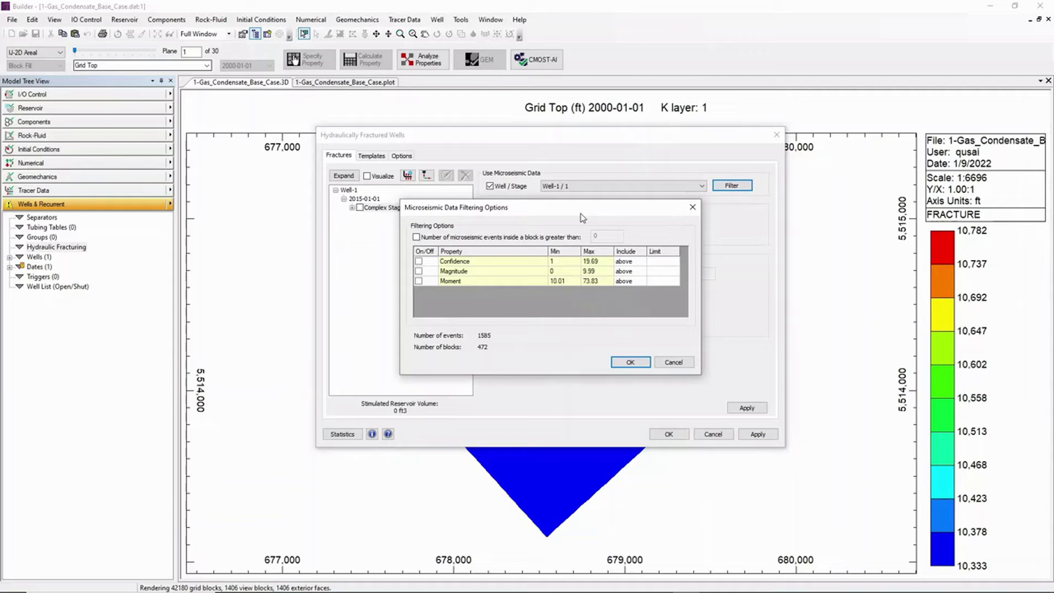
drag(578, 205, 663, 196)
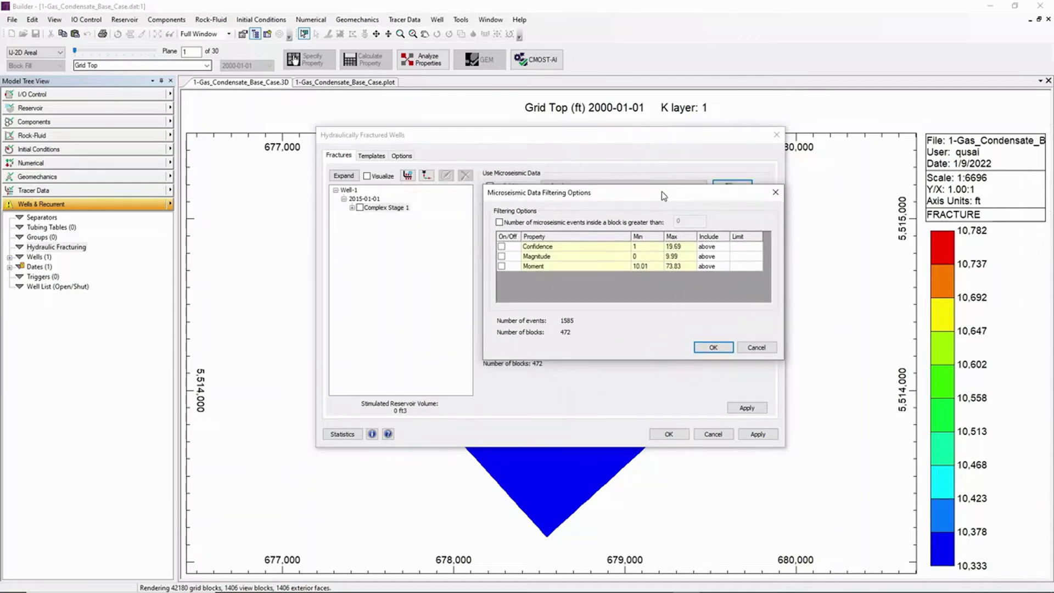
click(501, 256)
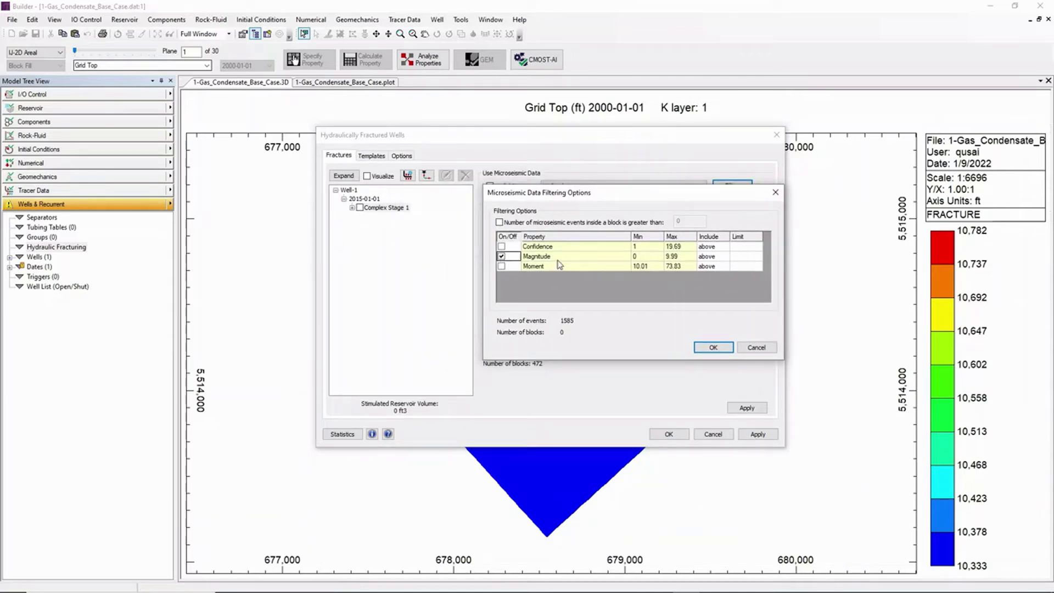
click(744, 258)
text(6)
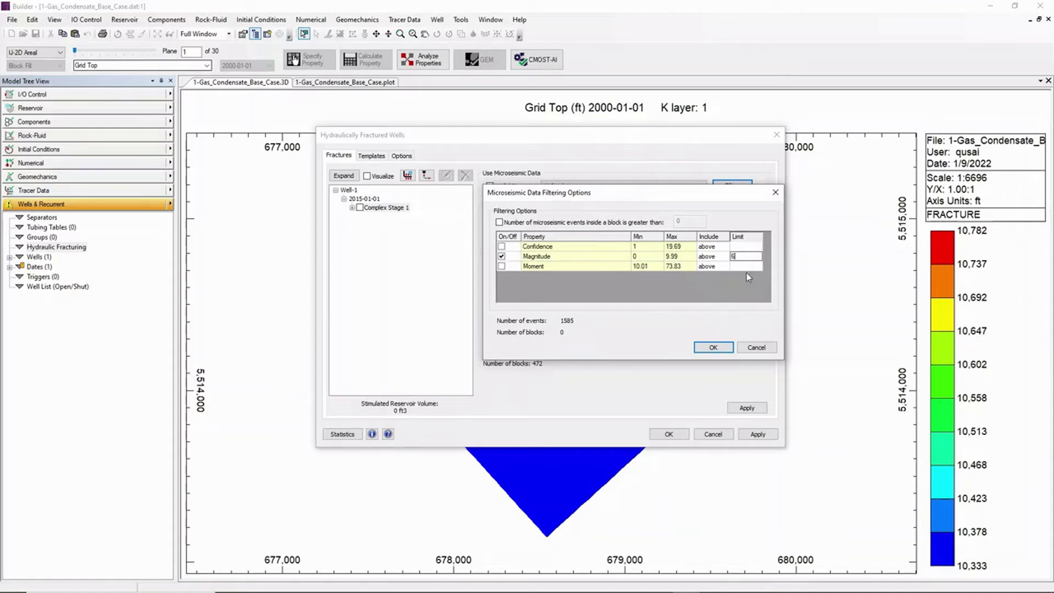
click(713, 348)
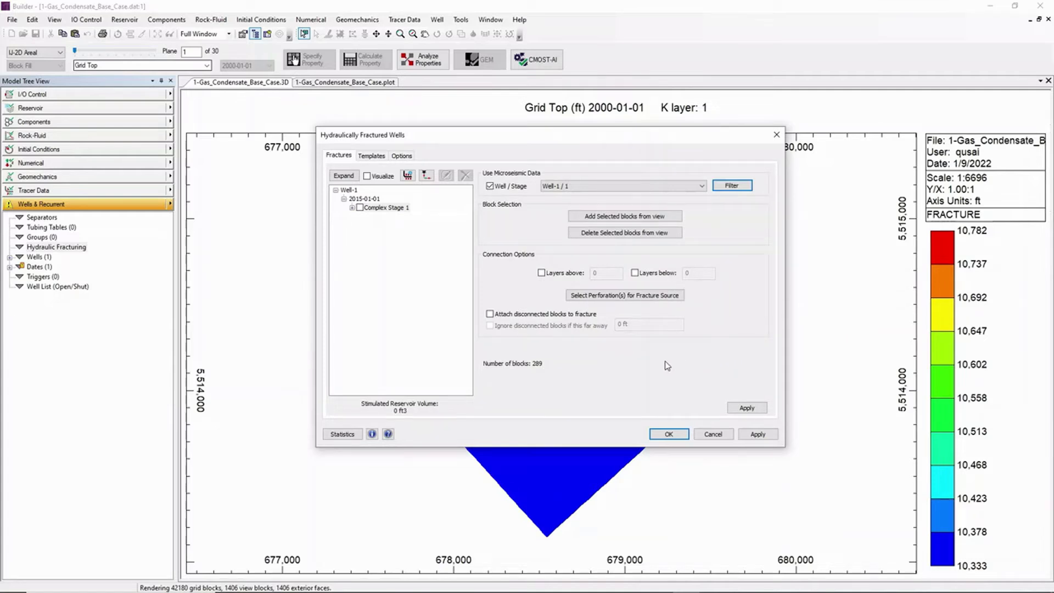
Clear all Well-1 perforations from Complex Stage 1's fracture source list
click(638, 296)
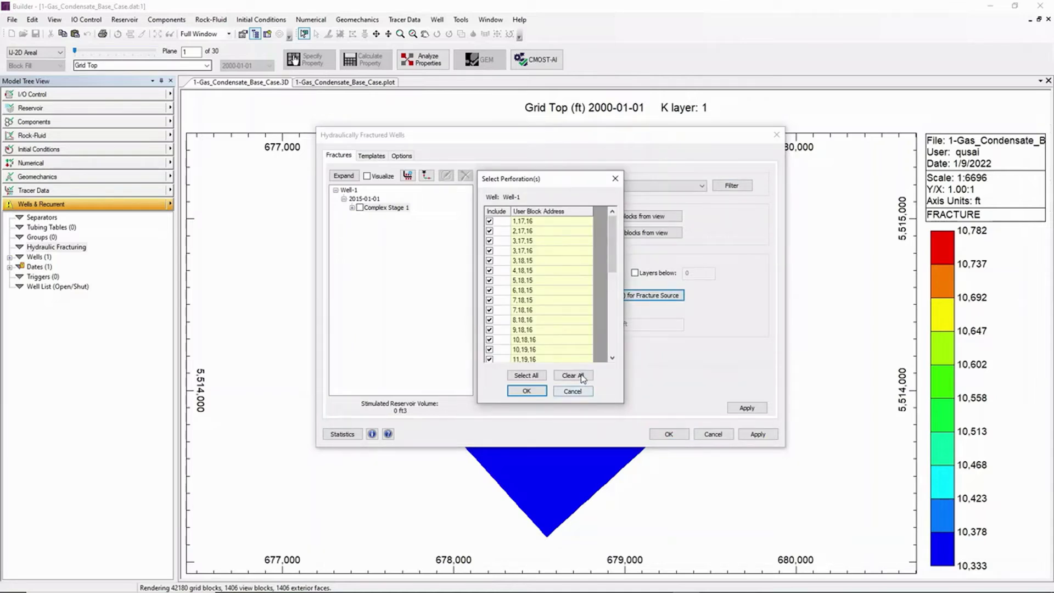
click(572, 375)
scroll(614, 247, down, 1)
scroll(614, 247, down, 1)
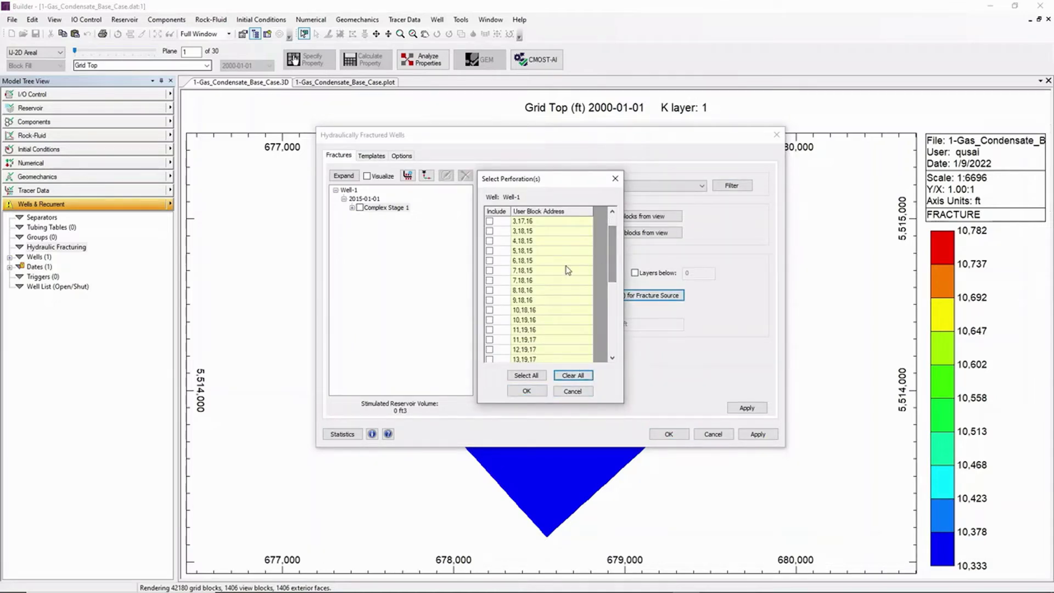
Select perforations 8,18,16 through 13,19,17 as the fracture source and confirm
click(489, 290)
click(489, 300)
click(489, 309)
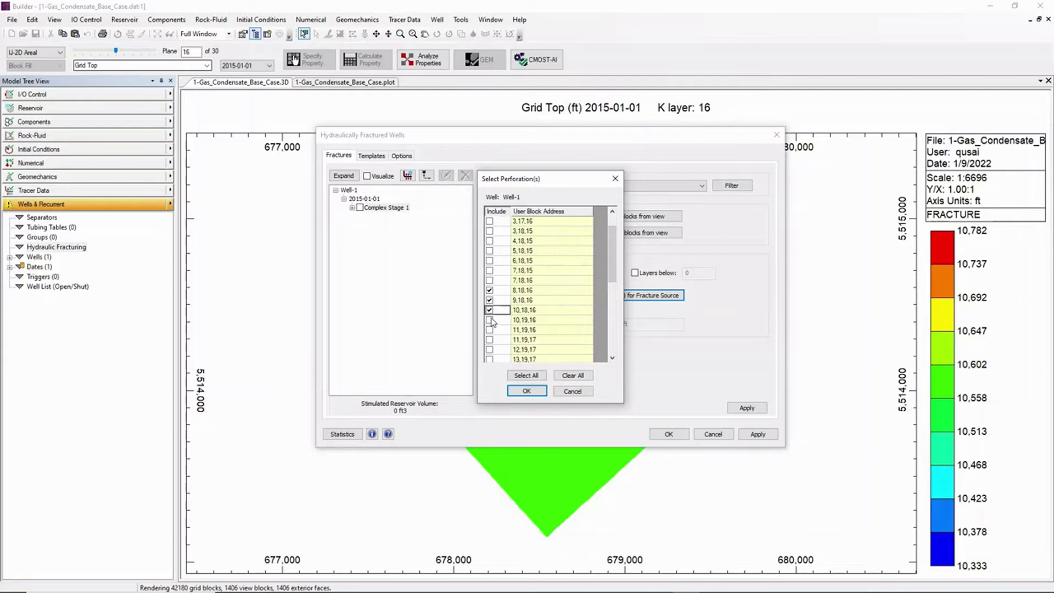
click(489, 319)
click(489, 329)
click(489, 340)
click(489, 349)
click(489, 359)
click(538, 392)
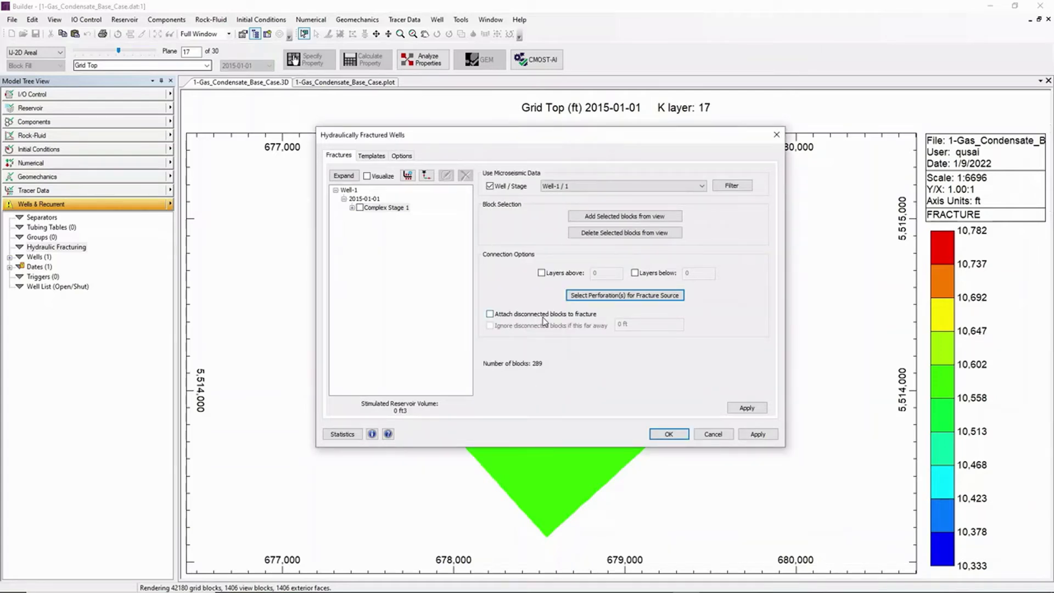
Attach disconnected blocks and apply Complex Stage 1, giving 378 blocks and 8.6036e+06 ft3 SRV
click(489, 314)
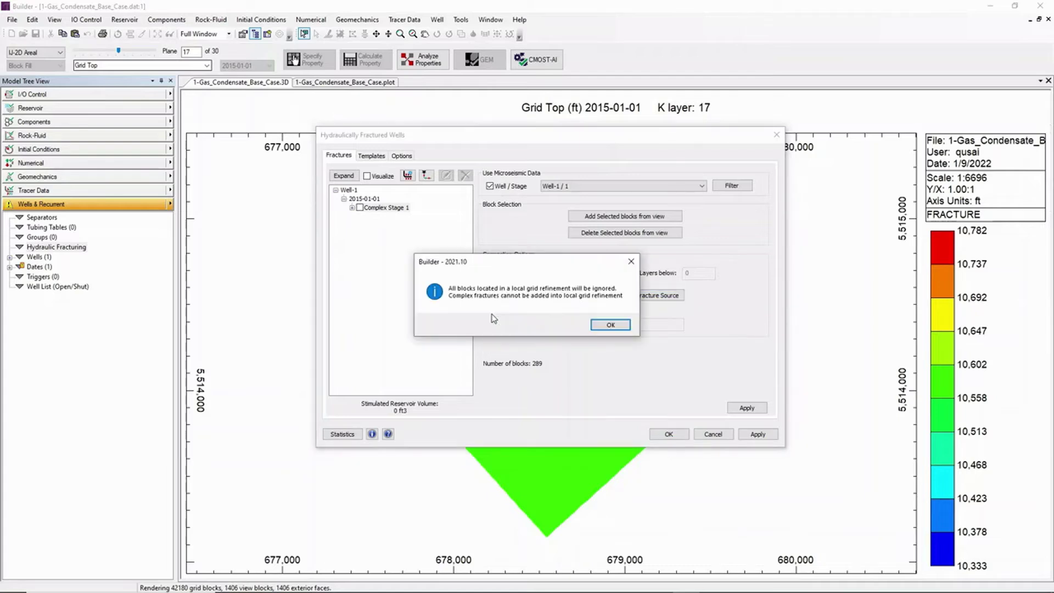
click(602, 327)
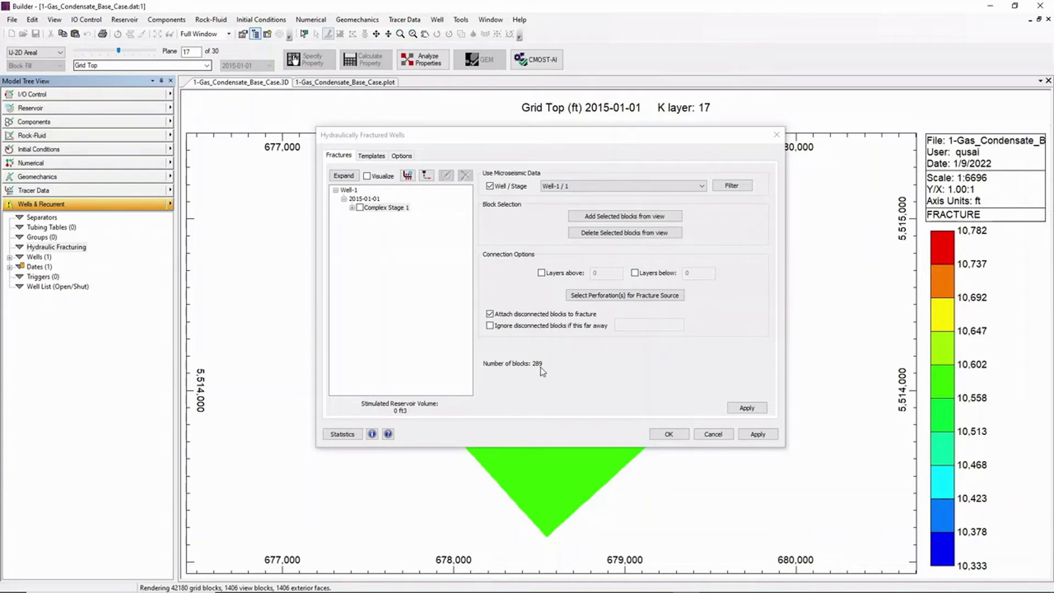
click(745, 408)
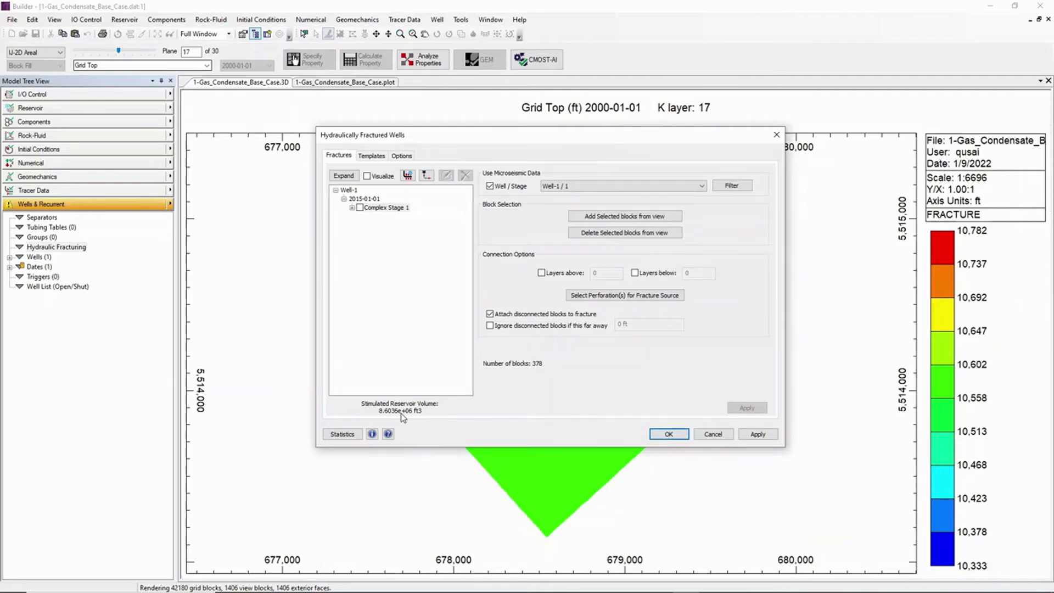
Set Complex Fracture 1 to 0.001 ft width and 10000 md intrinsic permeability, then apply
click(353, 208)
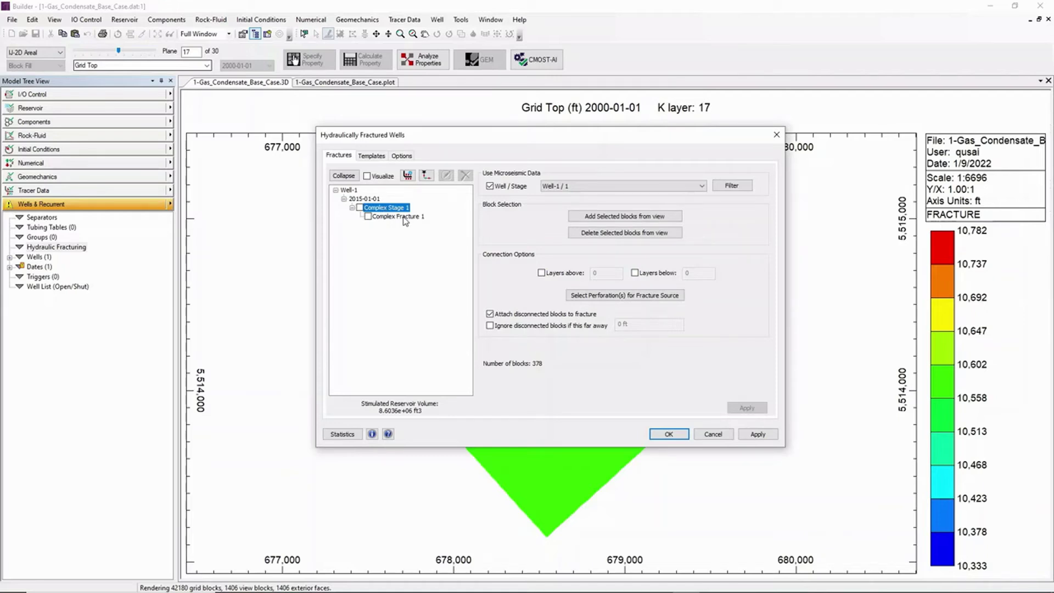
click(405, 220)
click(643, 230)
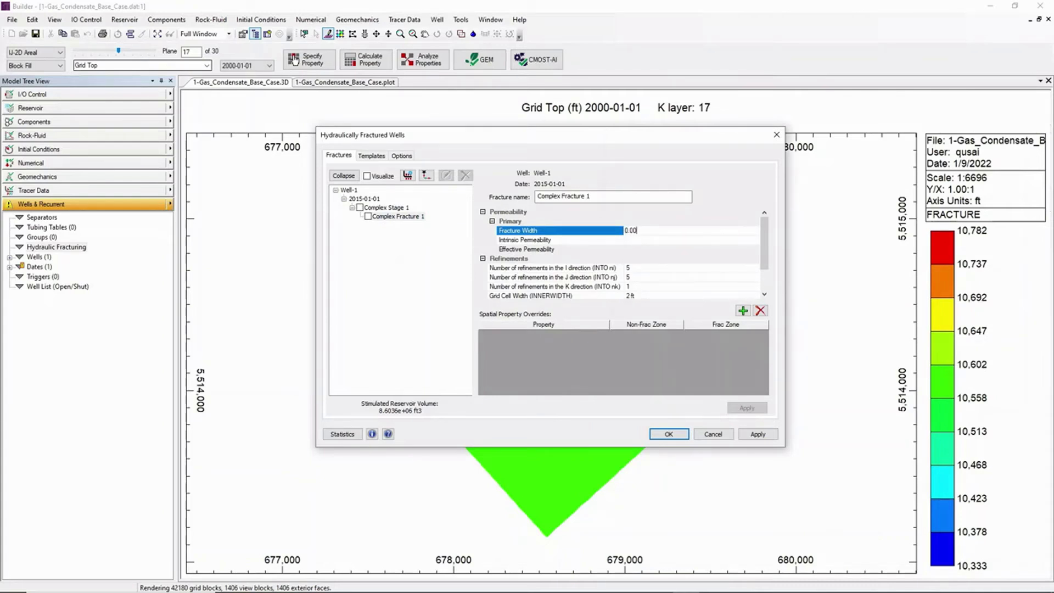
click(679, 243)
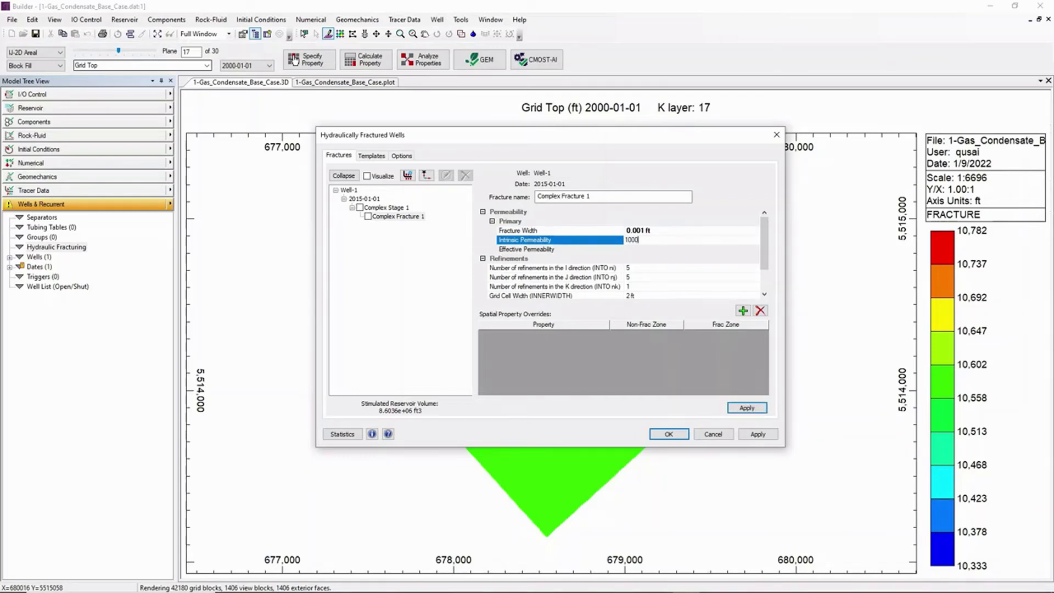
key(Return)
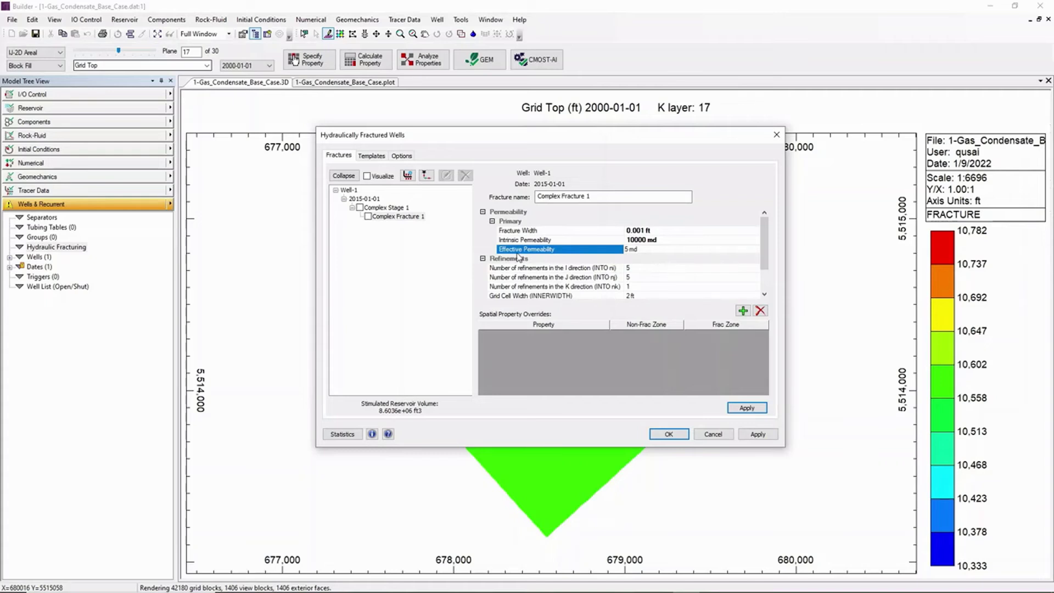
scroll(654, 274, down, 2)
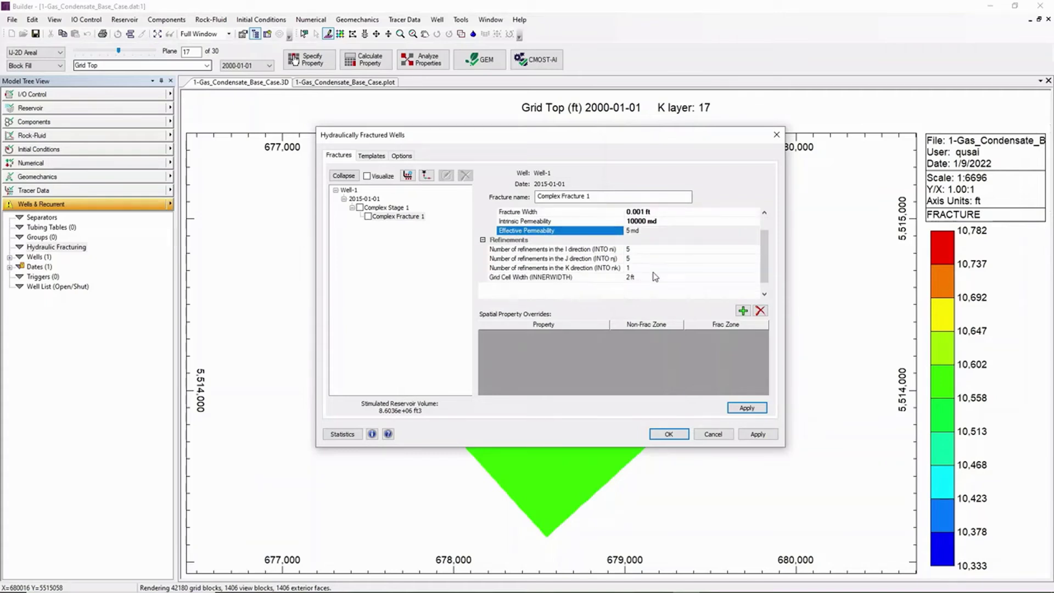
click(748, 408)
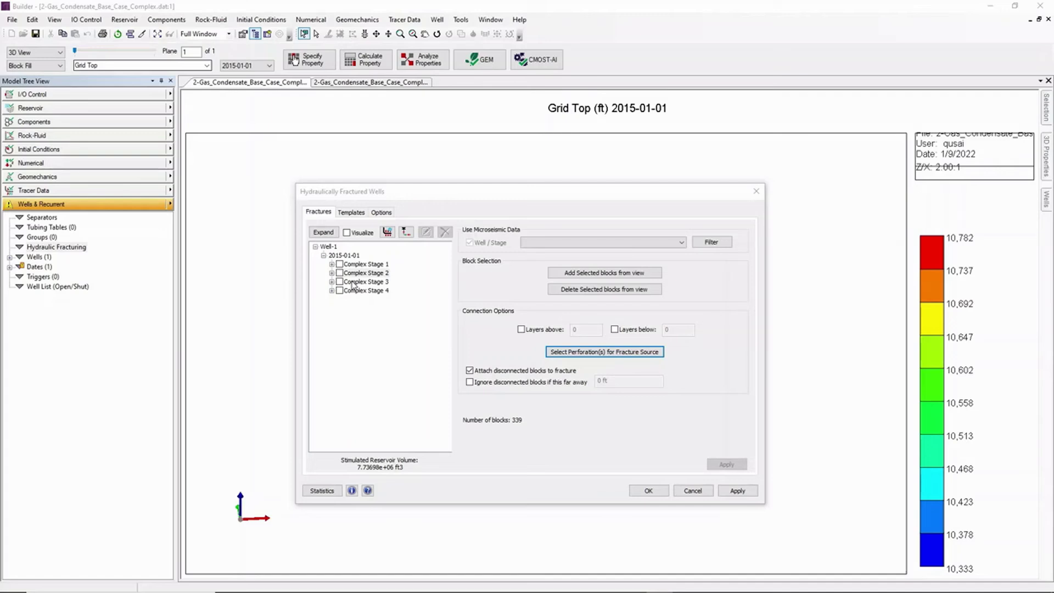
Expand Complex Stage 2 under Well-1 to reveal Complex Fracture 2, then list the wells and stages
click(331, 273)
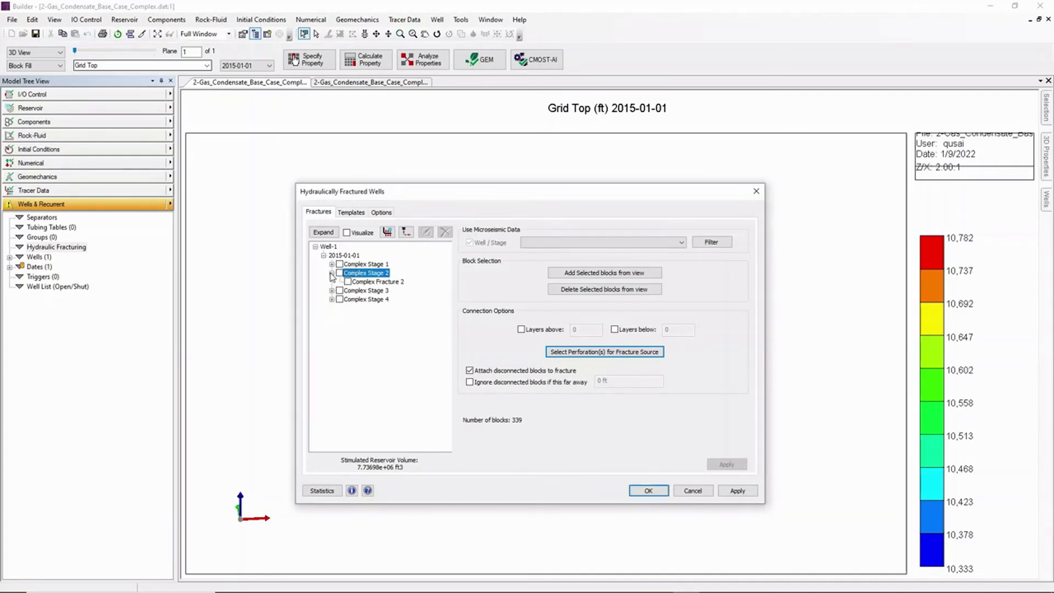
click(332, 273)
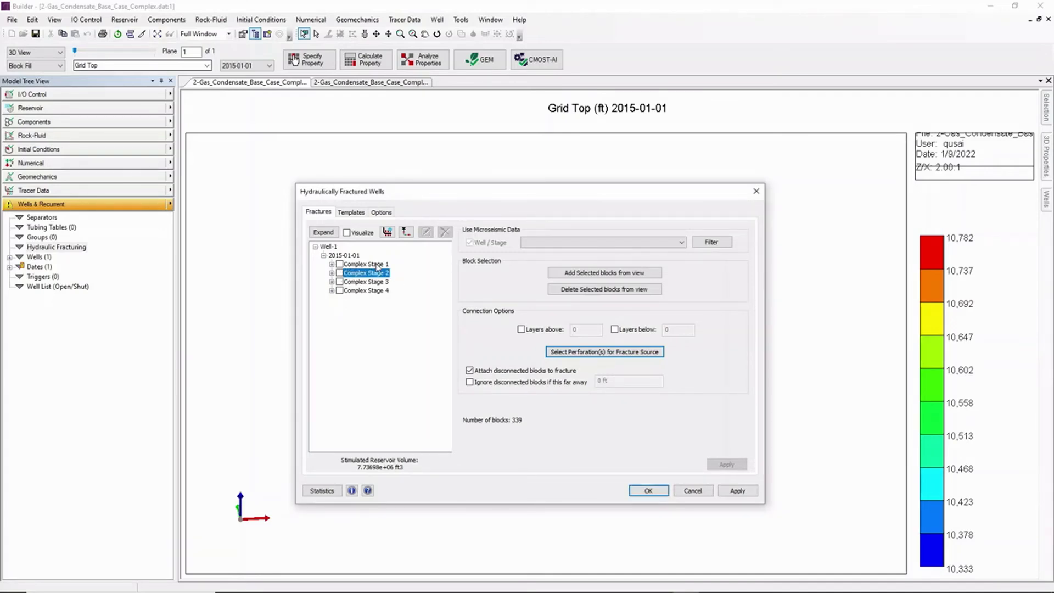
click(331, 273)
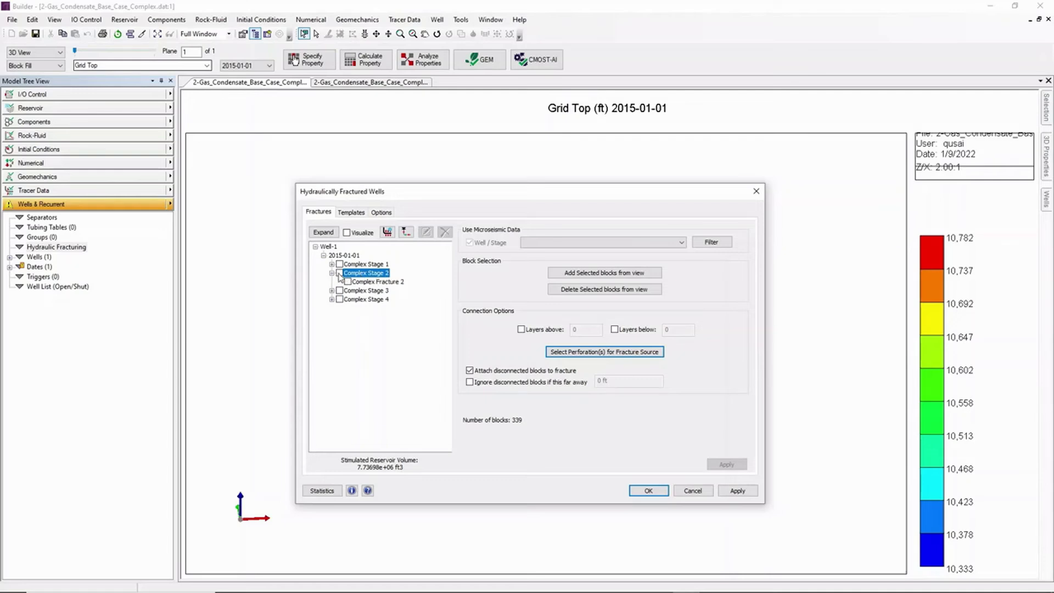
click(532, 245)
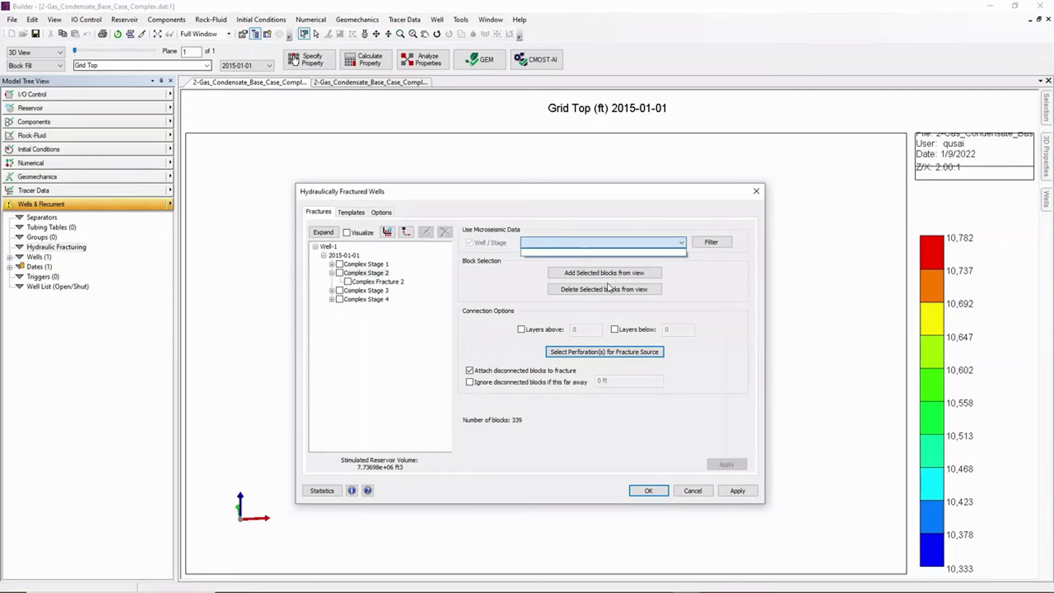
Review the microseismic data filtering options and close them
click(713, 246)
click(714, 243)
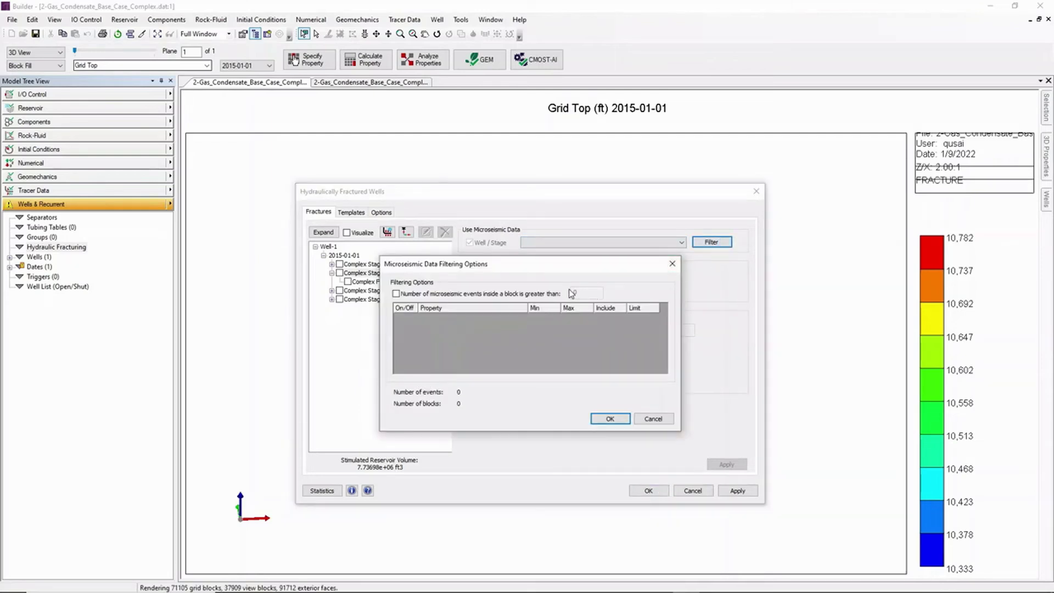
click(673, 265)
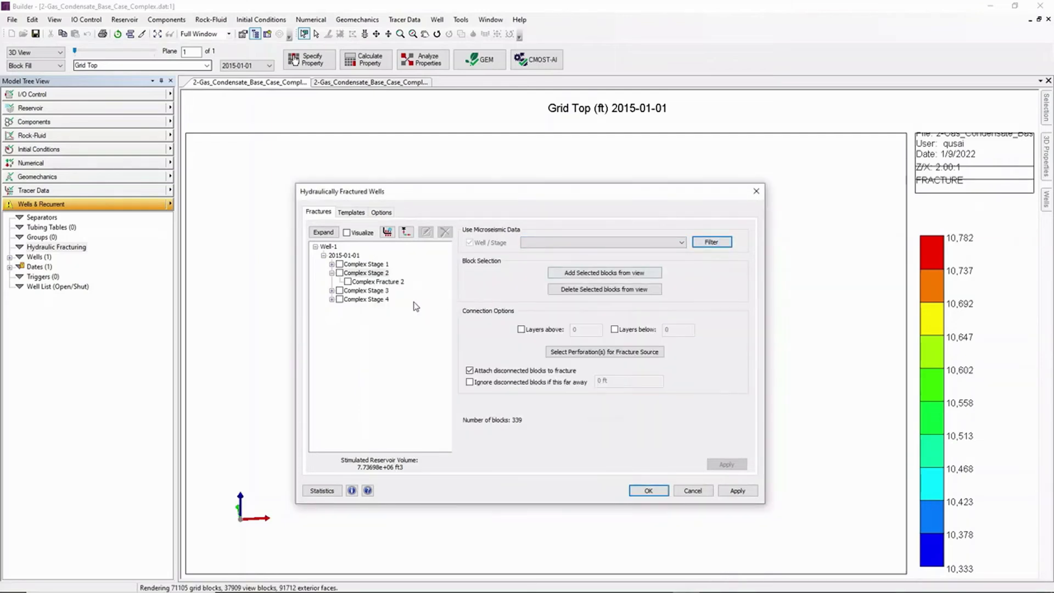
Apply Complex Fracture 2's settings (0.001 ft width, 10000 md) and return to the 3D model
click(395, 283)
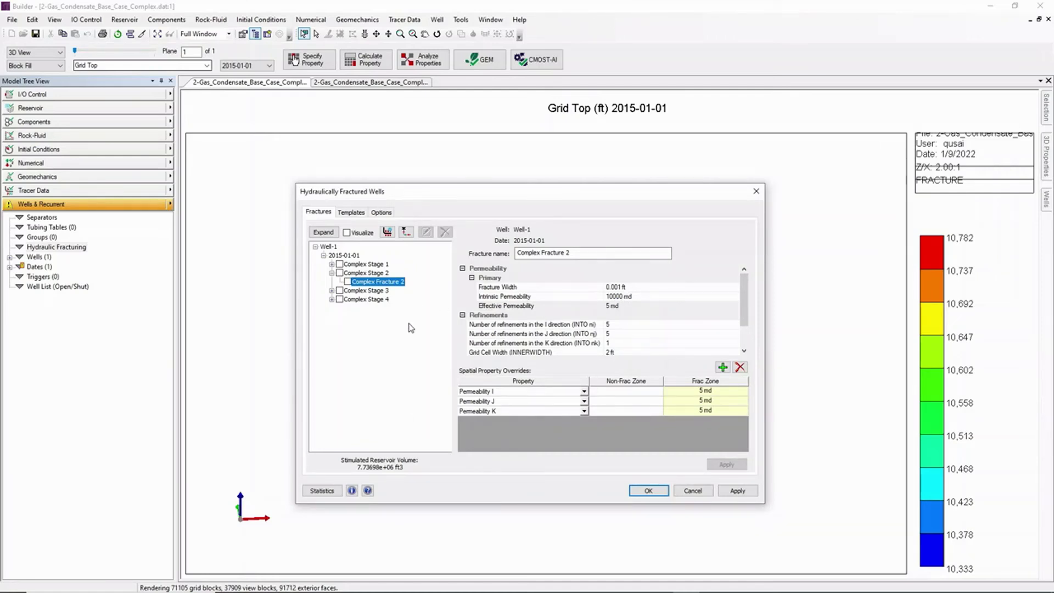
click(732, 492)
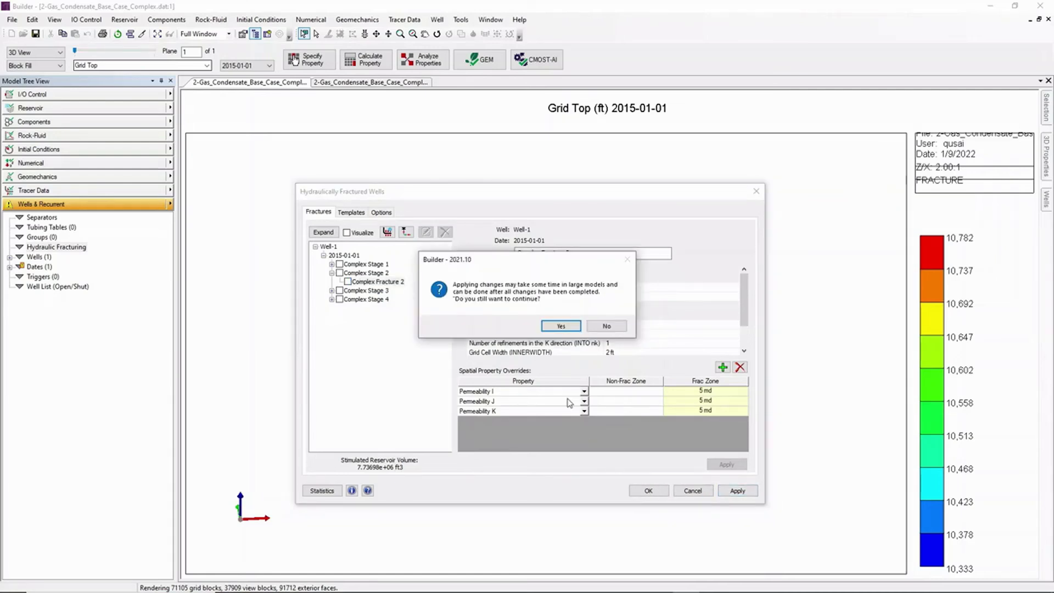
click(571, 327)
click(659, 492)
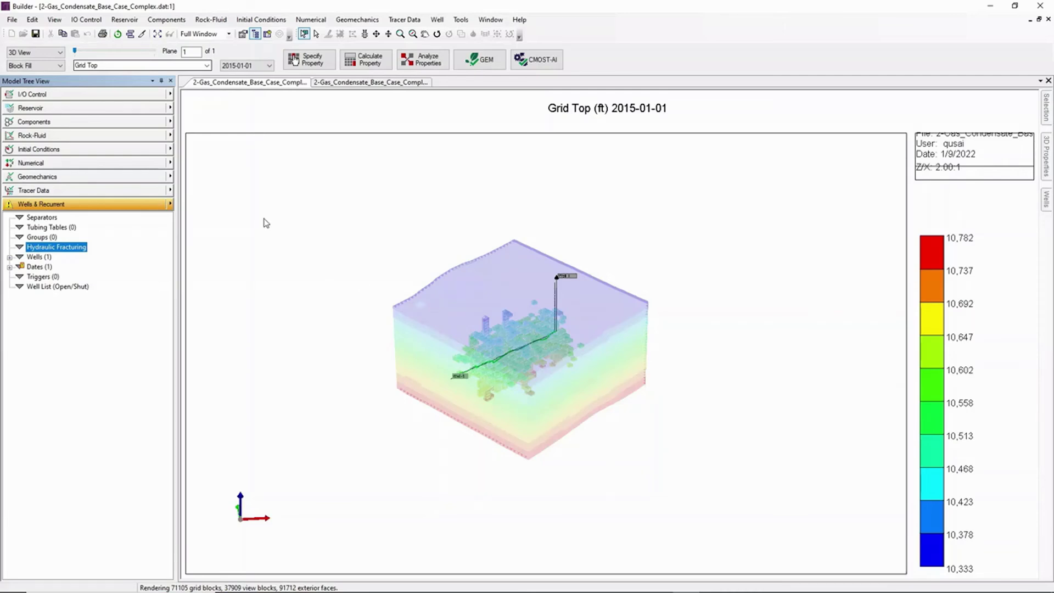
Turn on Show Grid in the 3D view's Grid properties and apply it to all views
right_click(512, 340)
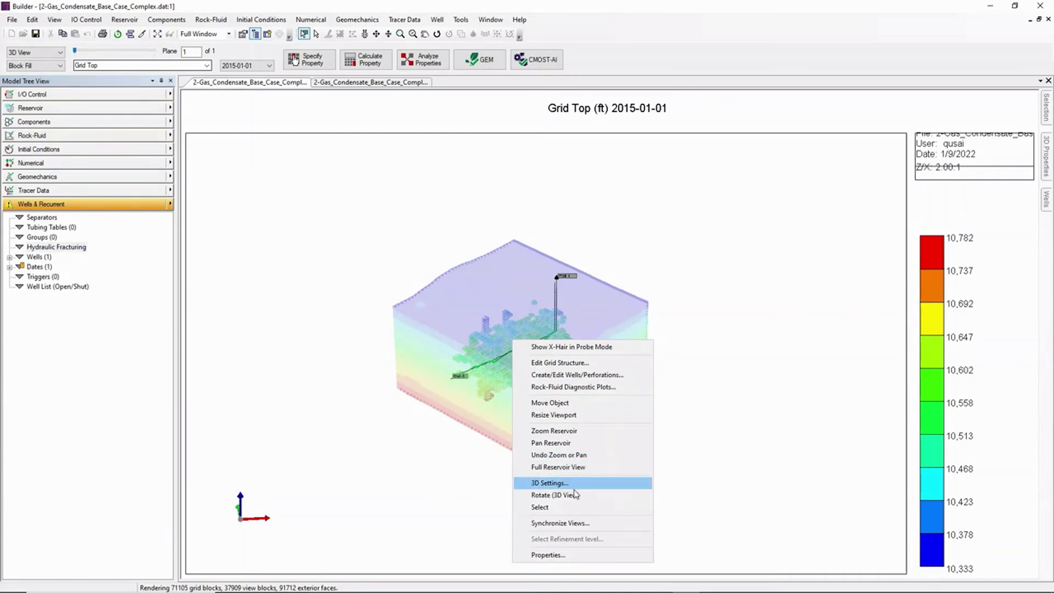
click(577, 556)
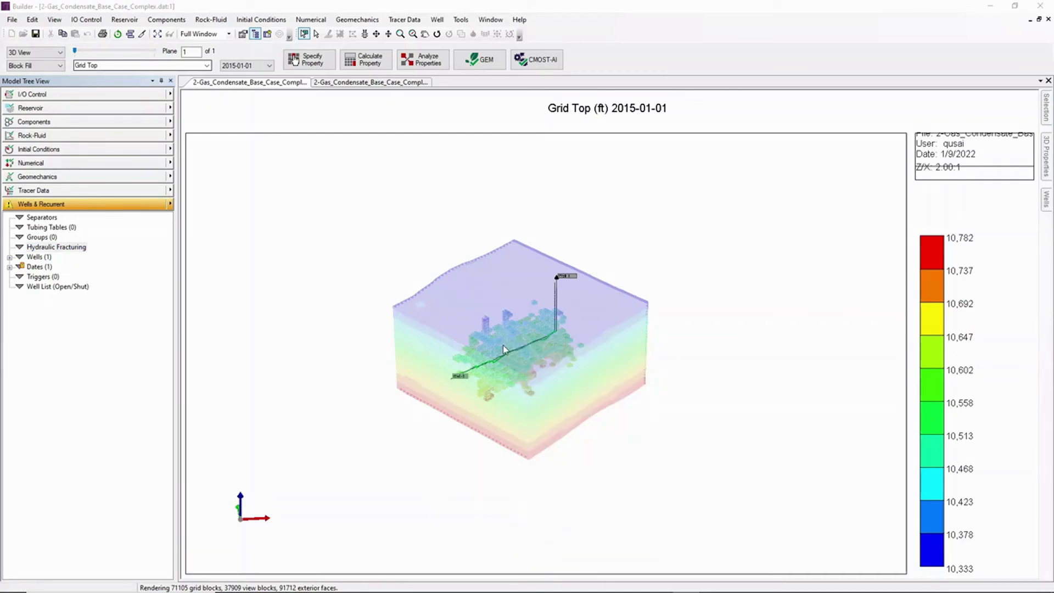
click(402, 248)
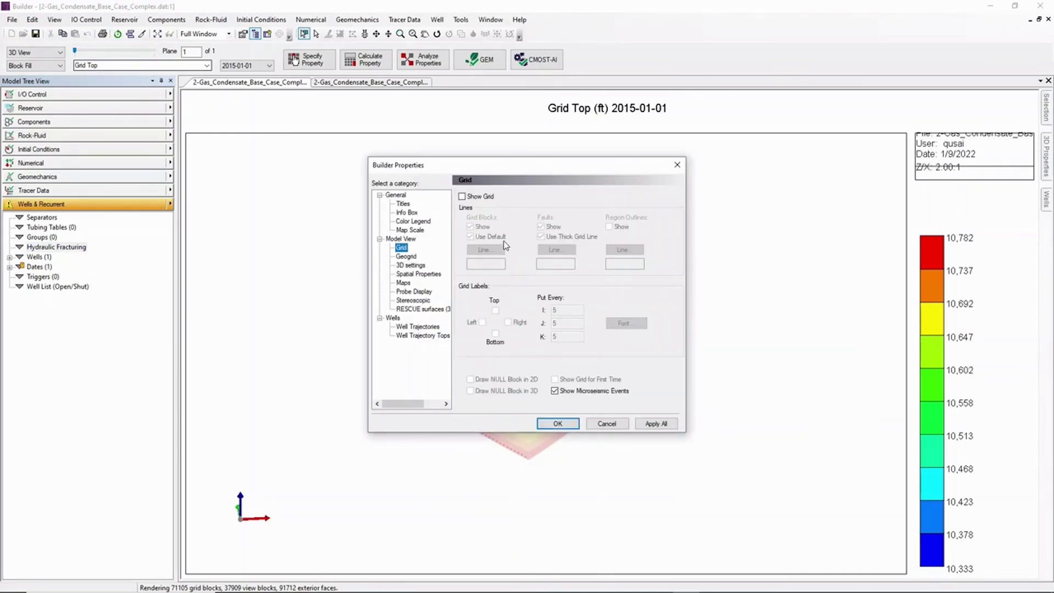
click(462, 196)
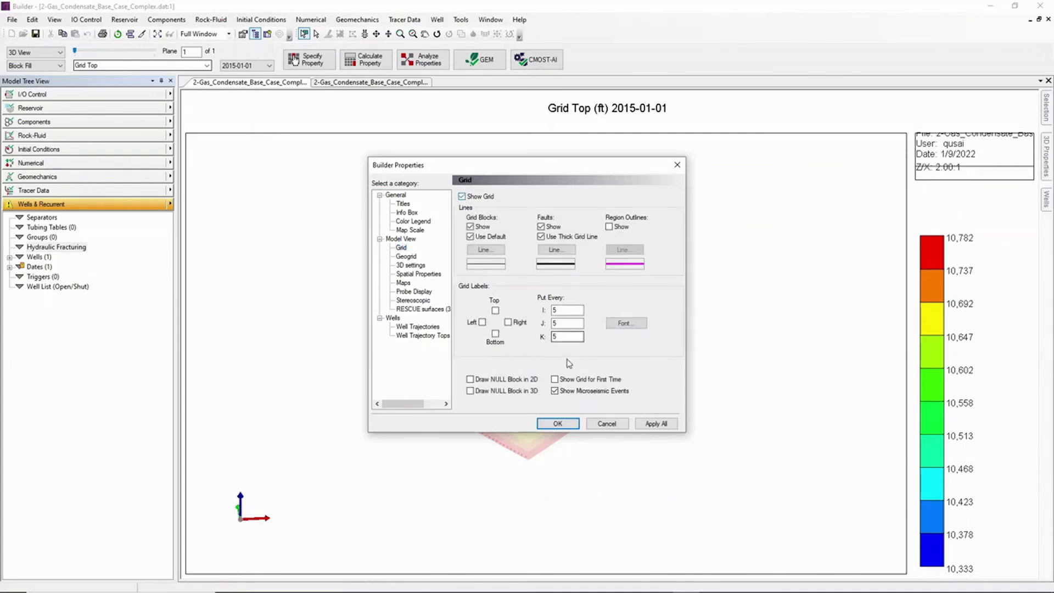
click(663, 425)
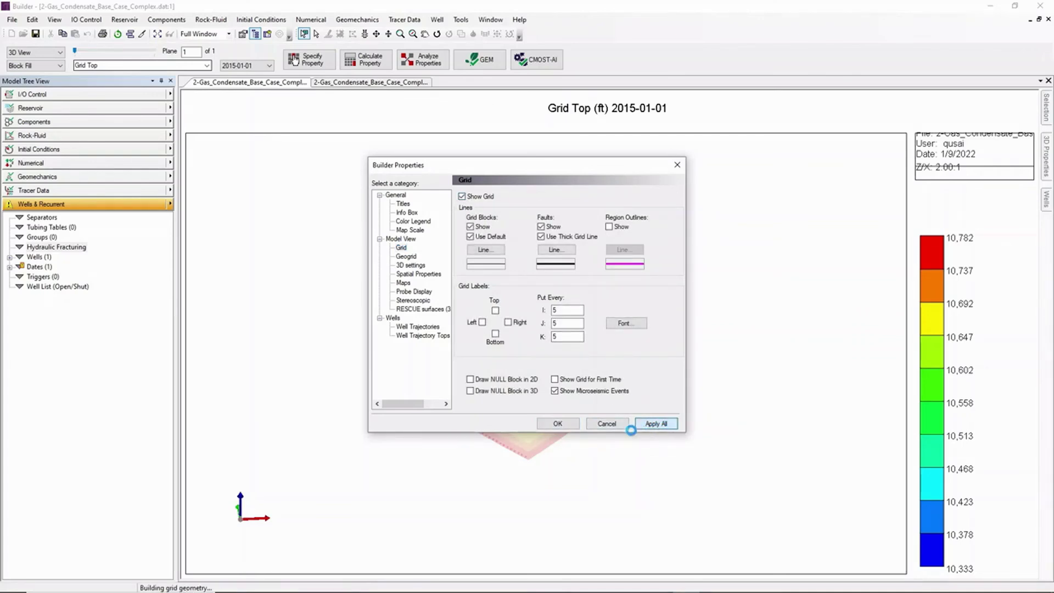
click(571, 426)
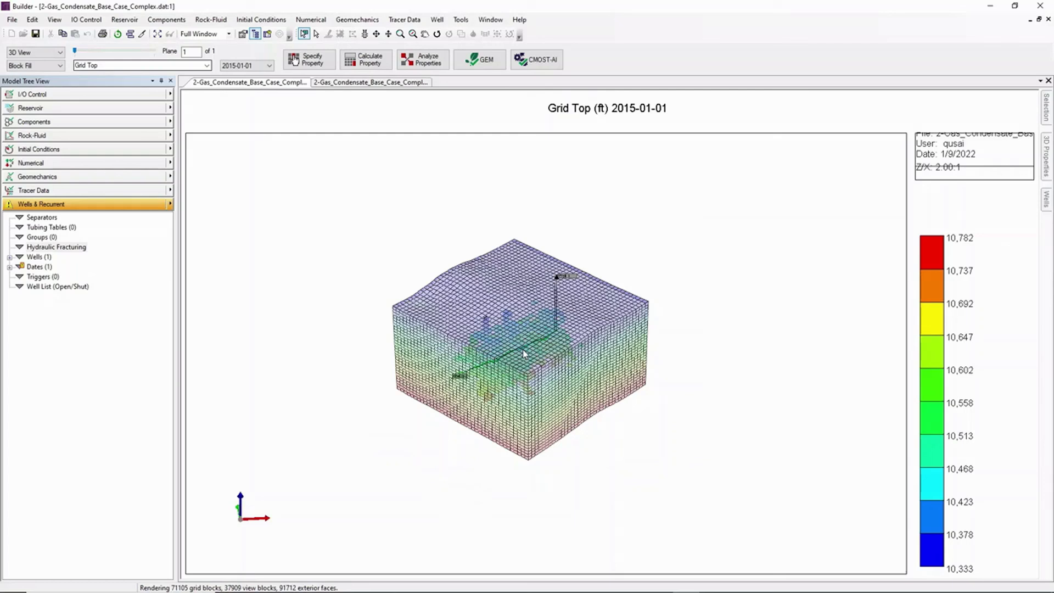
Switch from 3D View to IJ-2D Areal and move the Plane slider to K layer 23
click(57, 53)
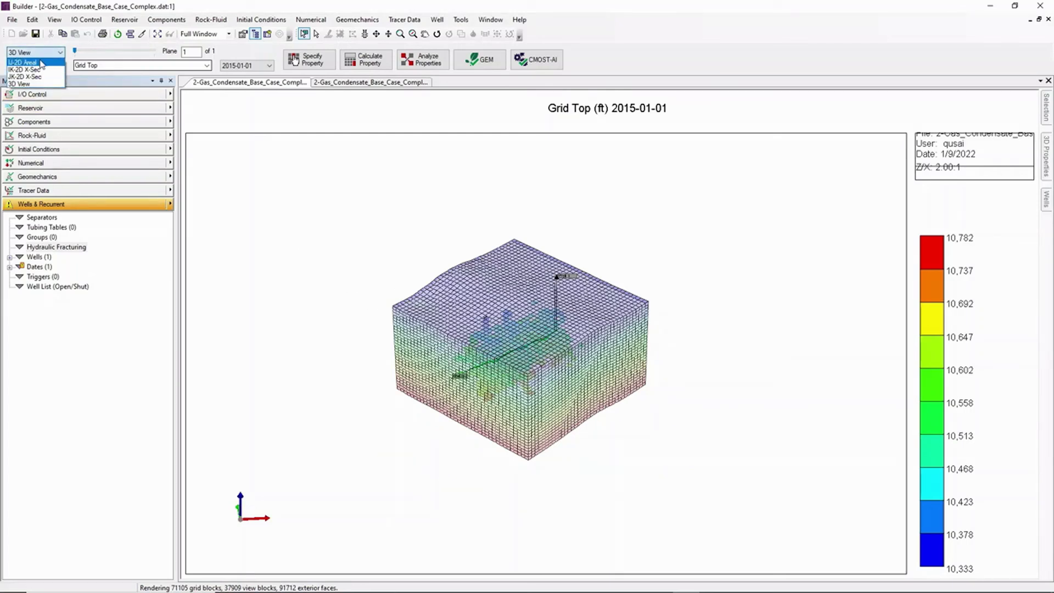
click(42, 64)
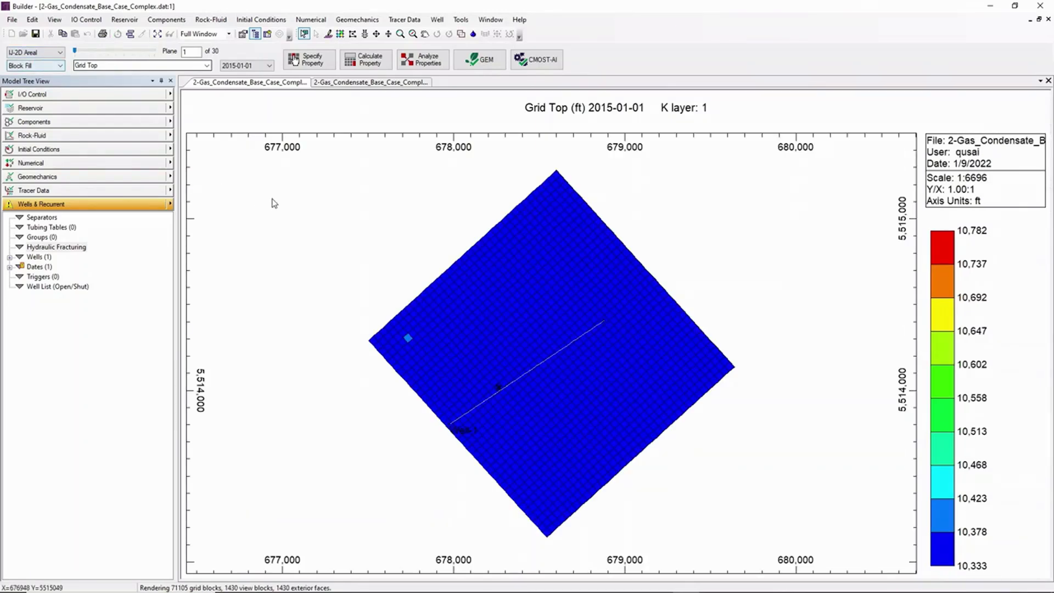
drag(79, 53, 136, 52)
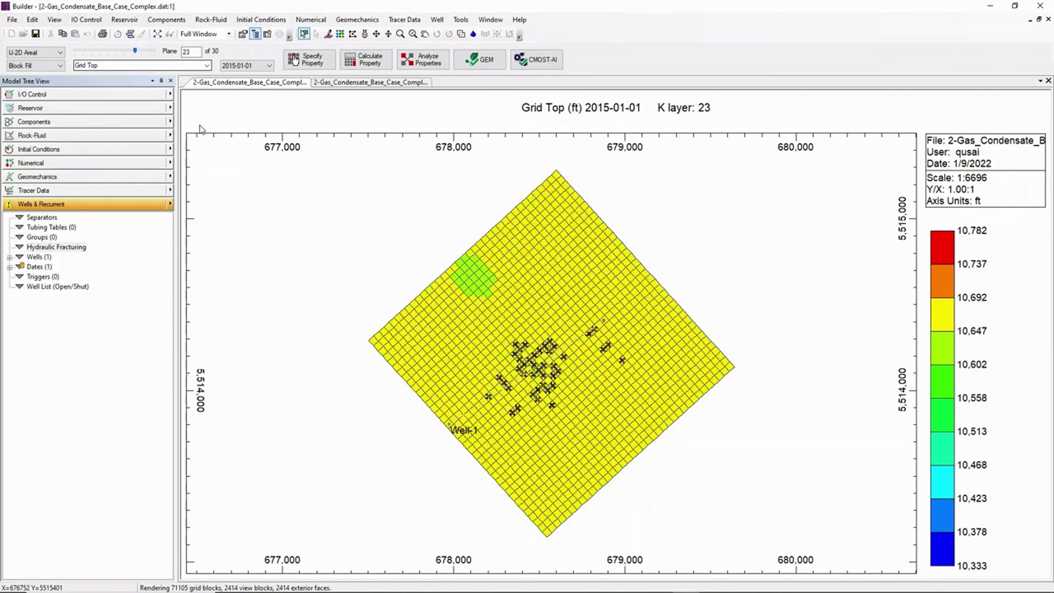